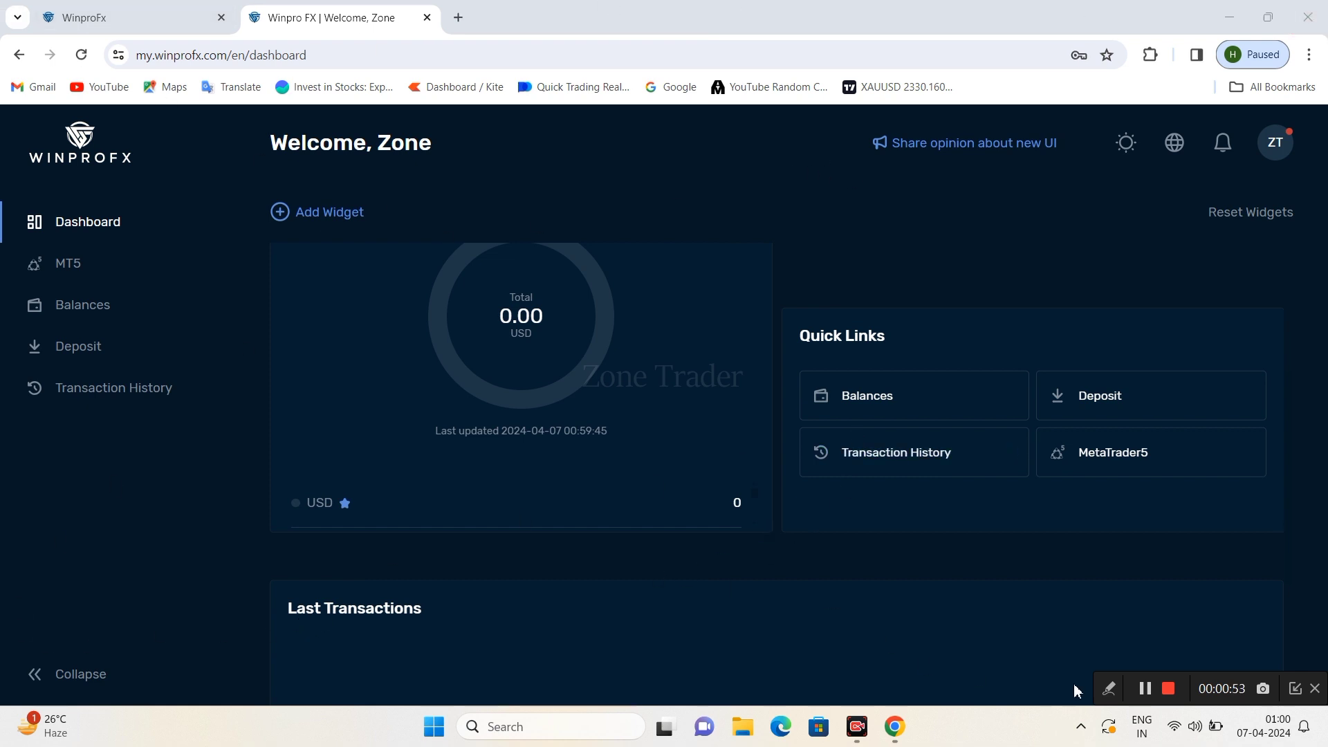
- Annotate the dashboard, then open the MetaTrader 5 accounts page via the MetaTrader5 quick link
{"action": "left_click", "coordinate": [1113, 689]}
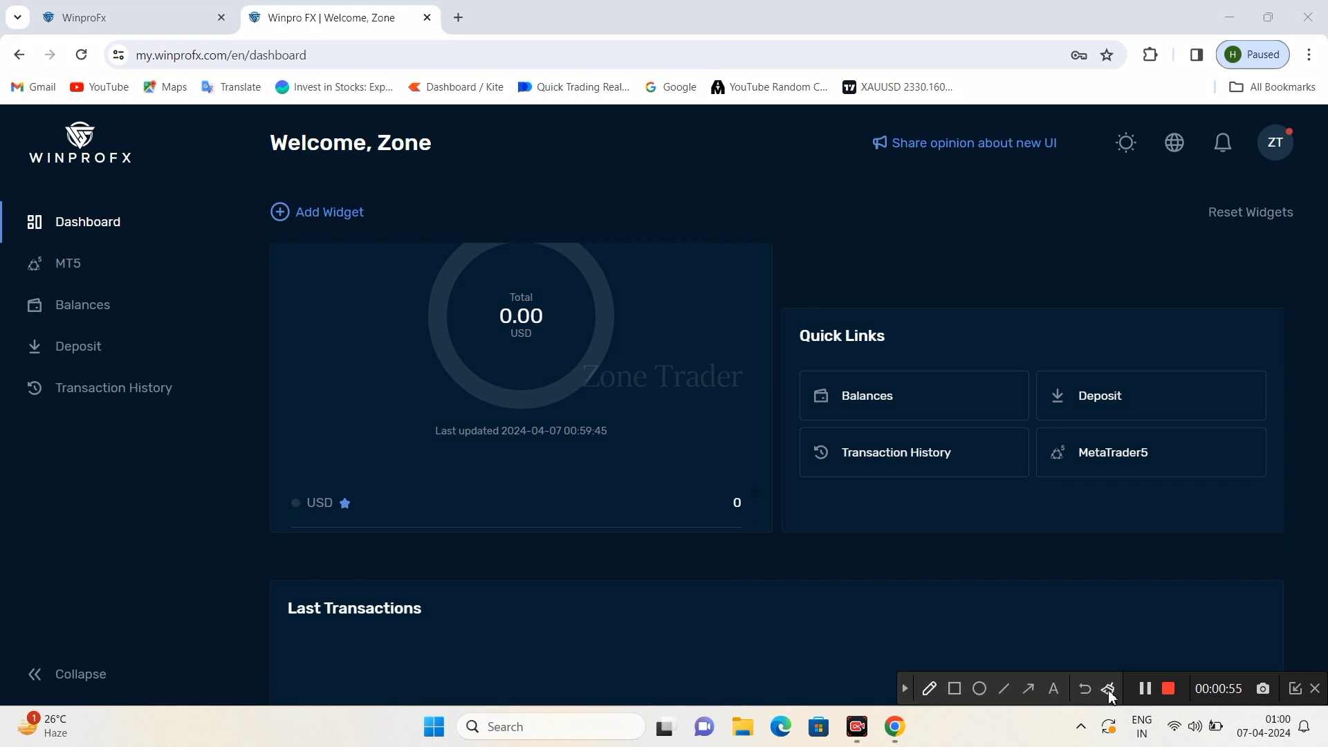
{"action": "left_click", "coordinate": [1029, 689]}
{"action": "left_click", "coordinate": [976, 658]}
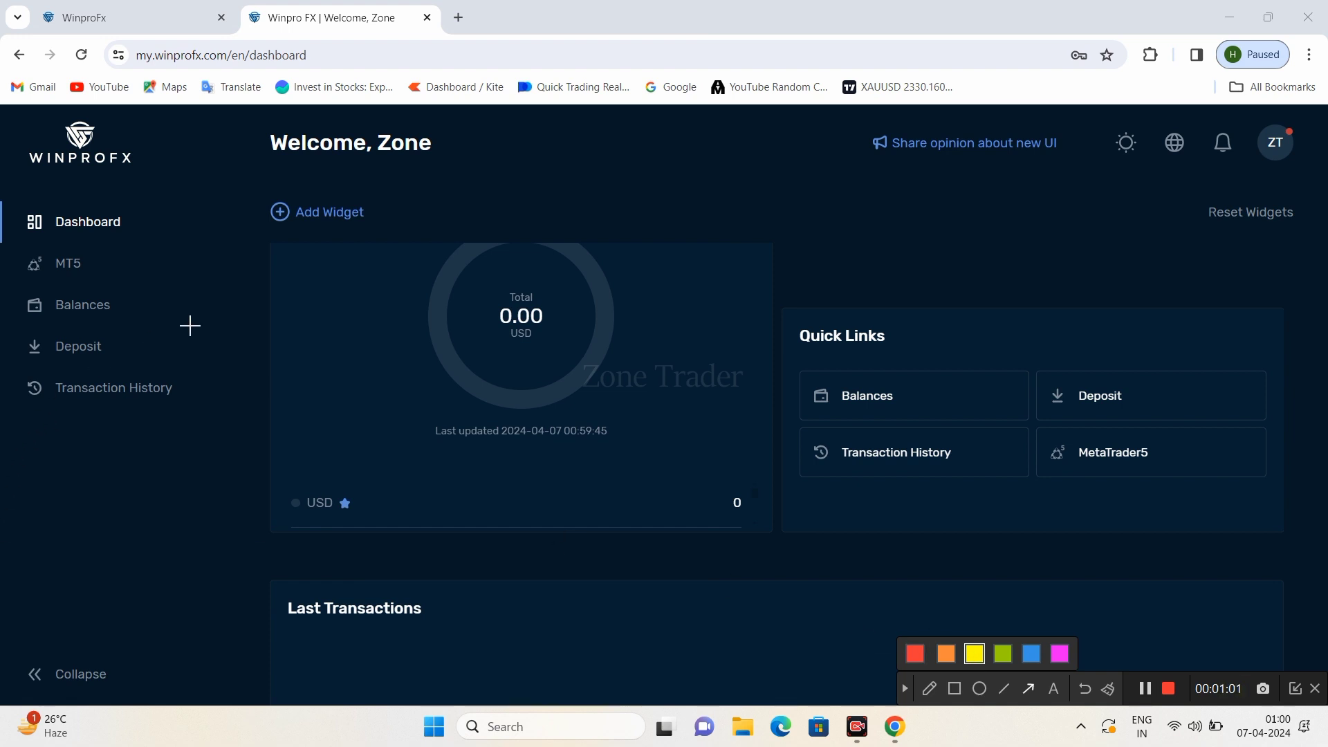
{"action": "mouse_move", "coordinate": [461, 202]}
{"action": "left_mouse_down"}
{"action": "mouse_move", "coordinate": [204, 276]}
{"action": "mouse_move", "coordinate": [114, 263]}
{"action": "left_mouse_up"}
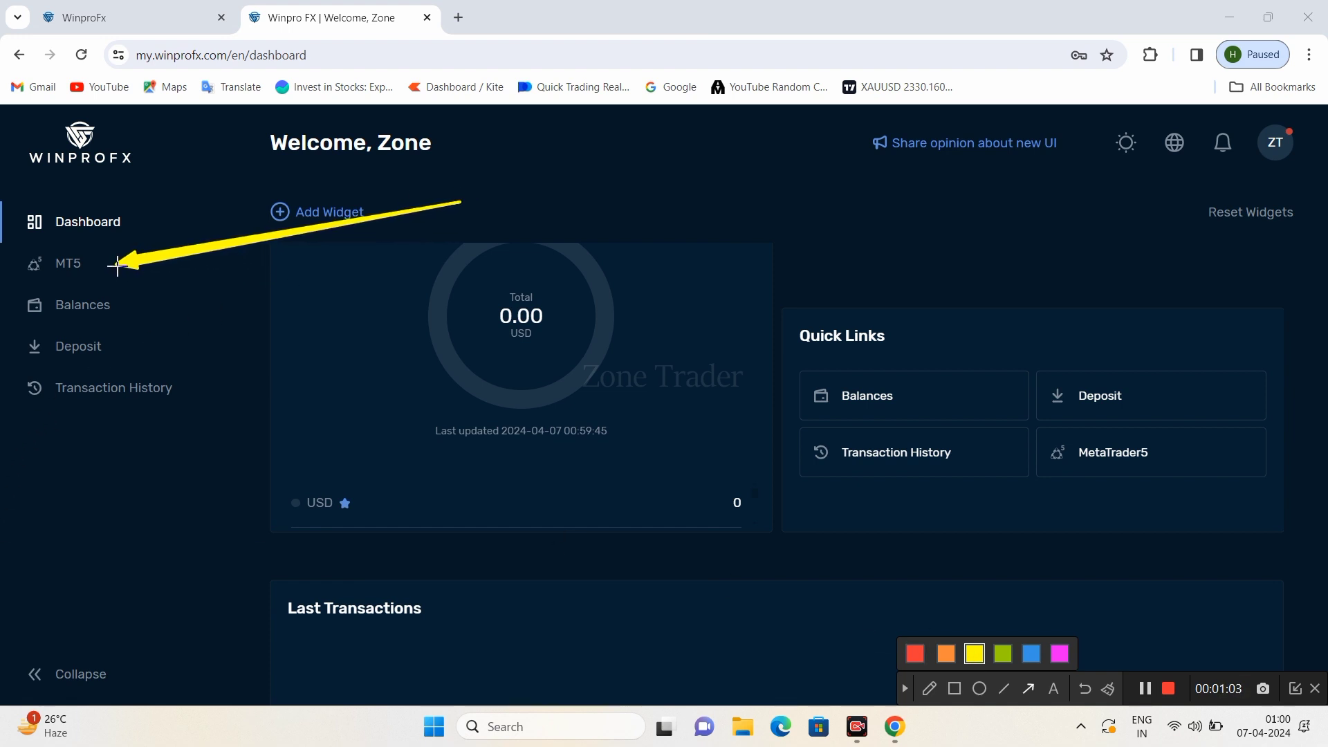
{"action": "left_click_drag", "start_coordinate": [931, 614], "coordinate": [1087, 478]}
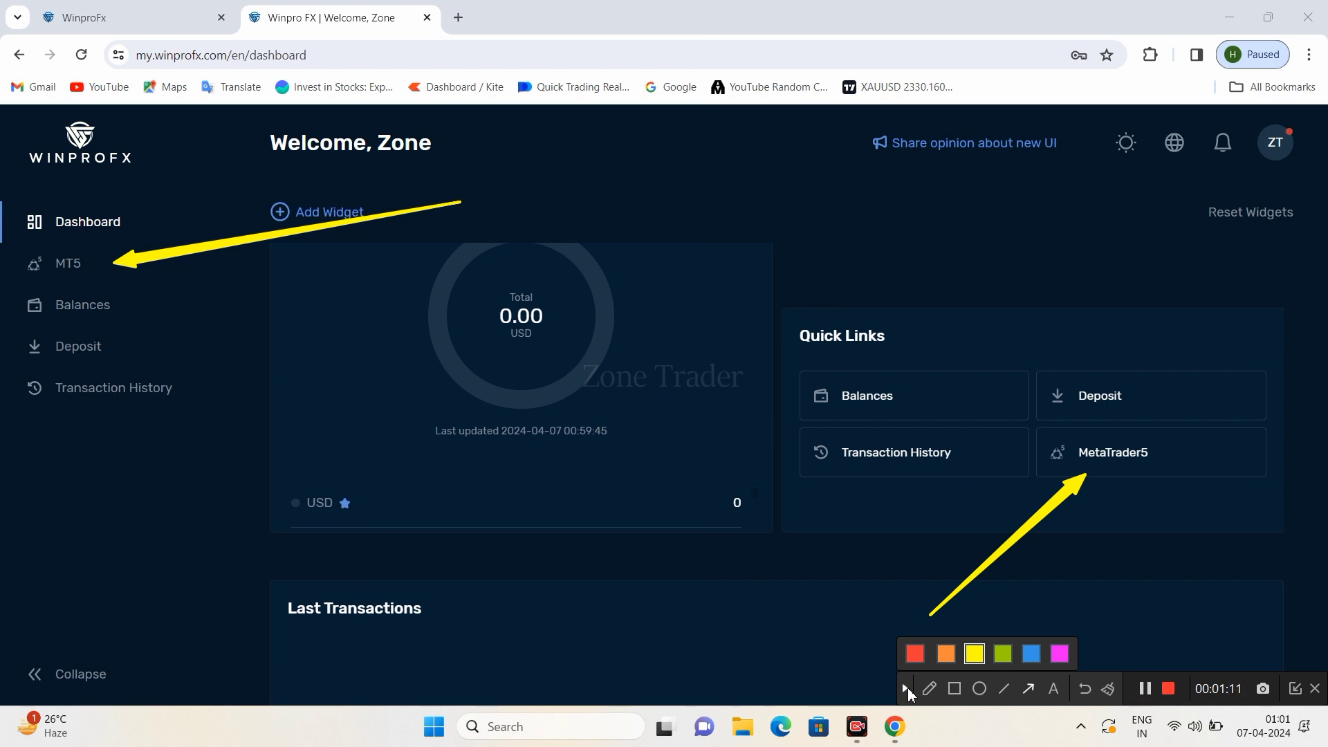
{"action": "left_click", "coordinate": [906, 688]}
{"action": "left_click", "coordinate": [1104, 450]}
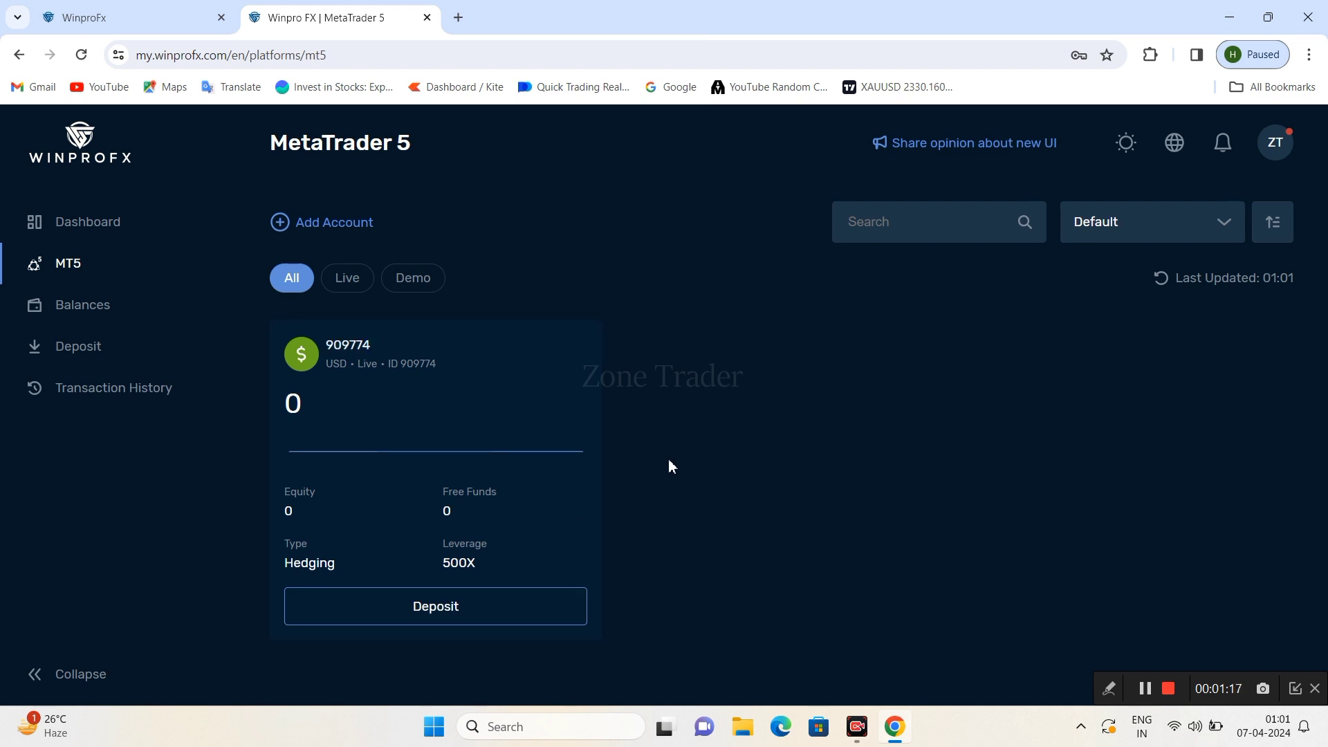
- Point out Add Account and the existing live USD account card with arrows, then clear them
{"action": "left_click", "coordinate": [1109, 688]}
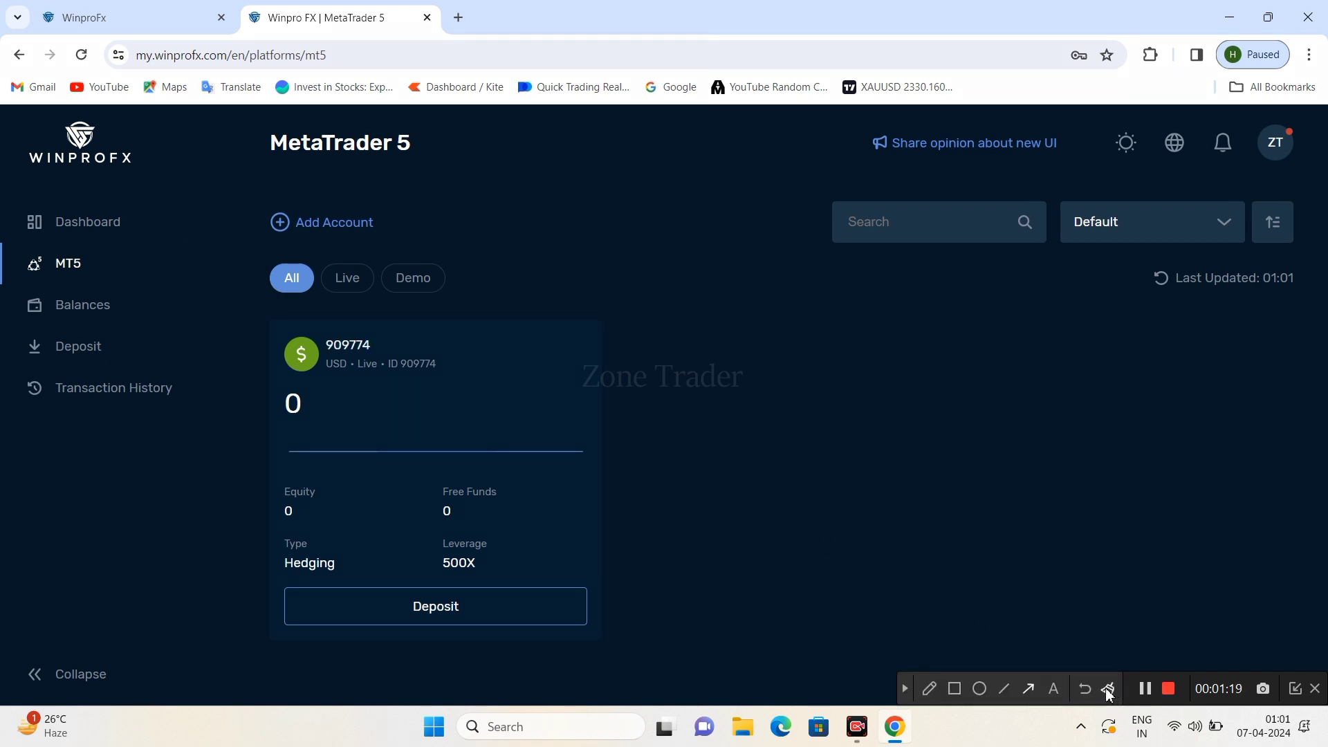
{"action": "left_click", "coordinate": [1029, 689]}
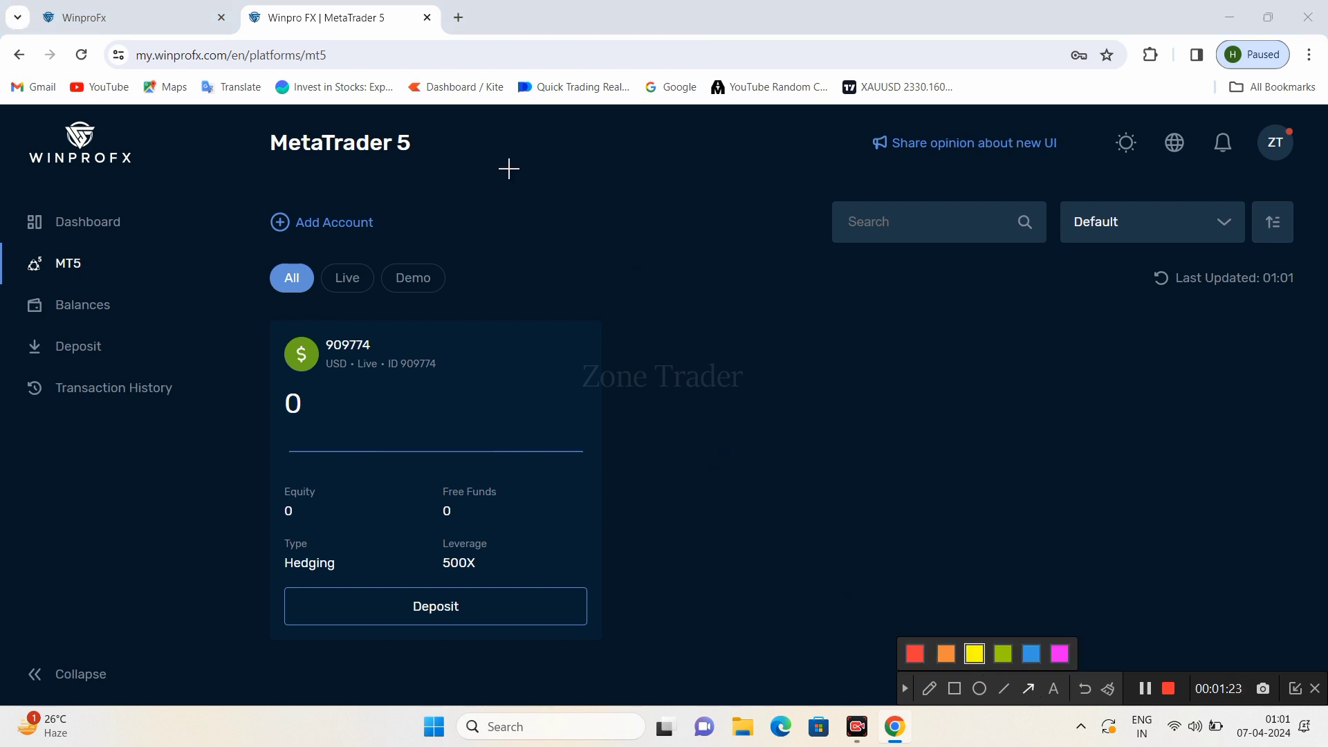
{"action": "mouse_move", "coordinate": [659, 158]}
{"action": "left_mouse_down"}
{"action": "mouse_move", "coordinate": [684, 143]}
{"action": "mouse_move", "coordinate": [383, 205]}
{"action": "left_mouse_up"}
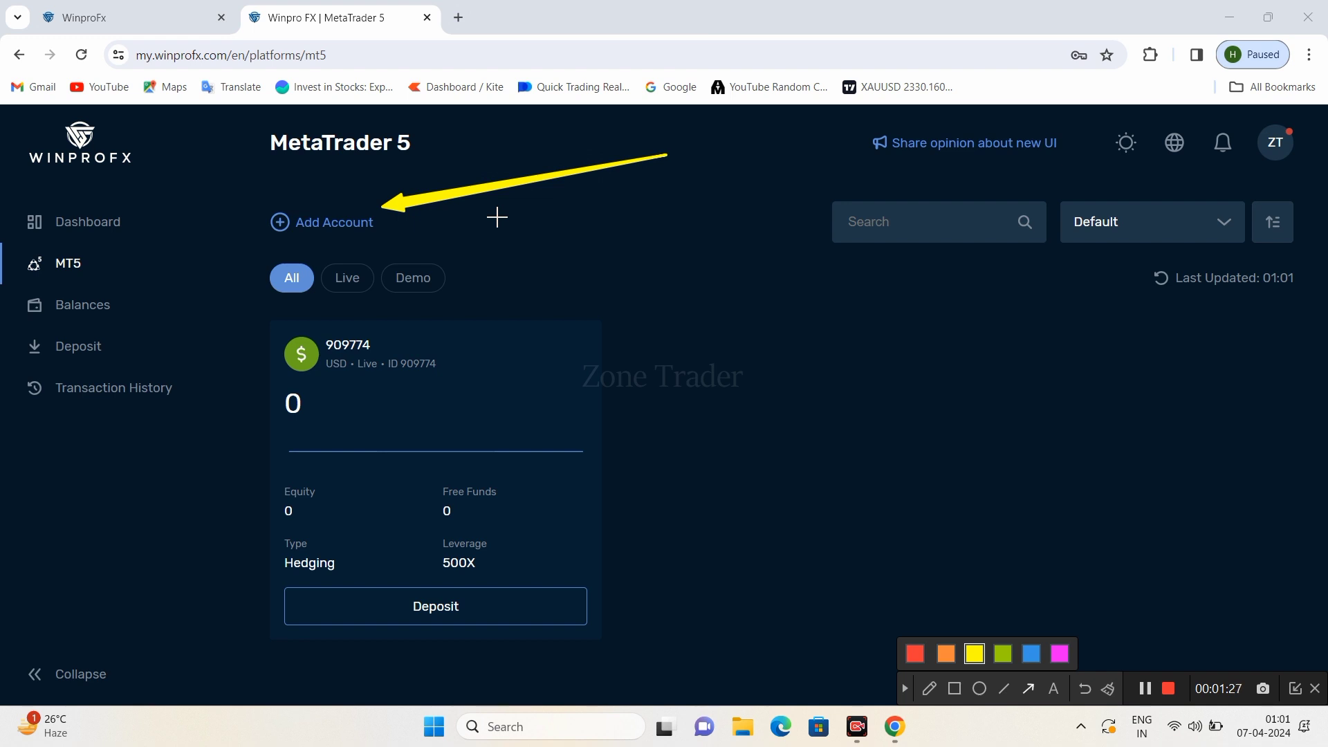
{"action": "mouse_move", "coordinate": [660, 218]}
{"action": "left_mouse_down"}
{"action": "mouse_move", "coordinate": [489, 282]}
{"action": "mouse_move", "coordinate": [443, 335]}
{"action": "mouse_move", "coordinate": [449, 325]}
{"action": "left_mouse_up"}
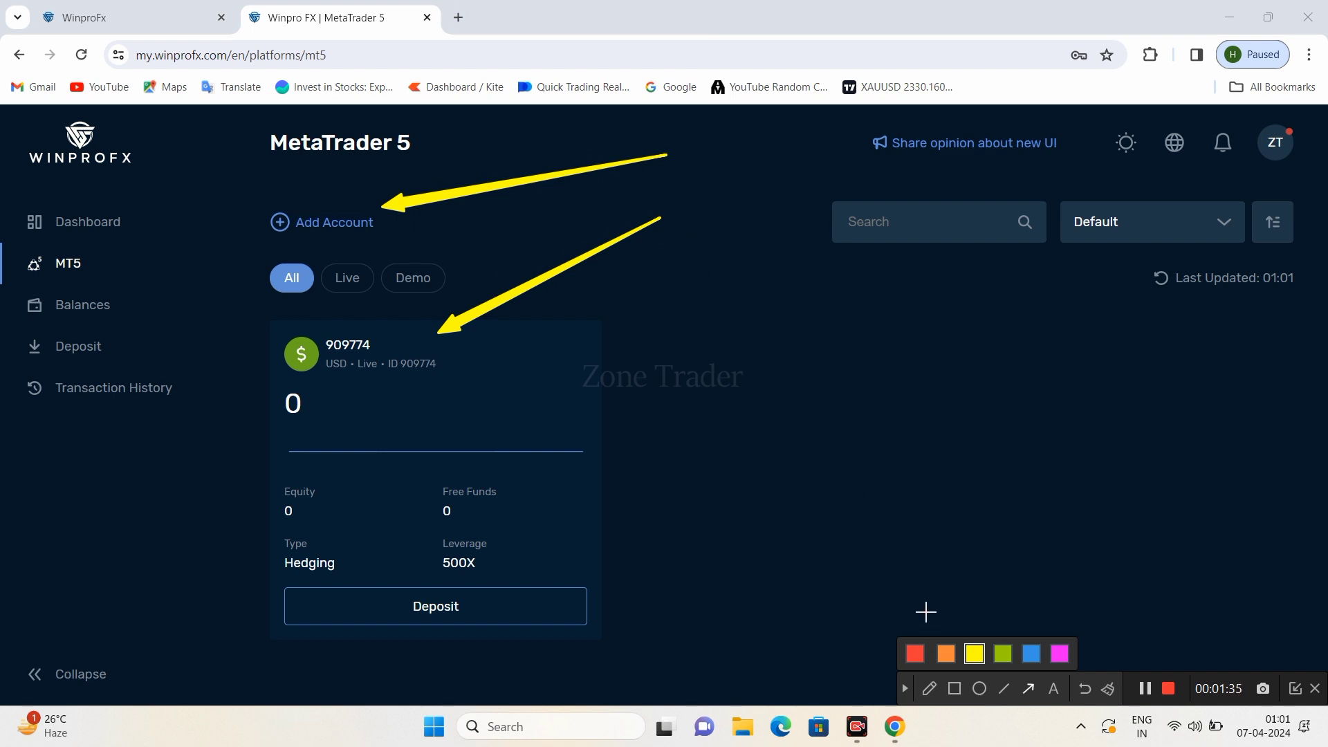
{"action": "left_click", "coordinate": [907, 688]}
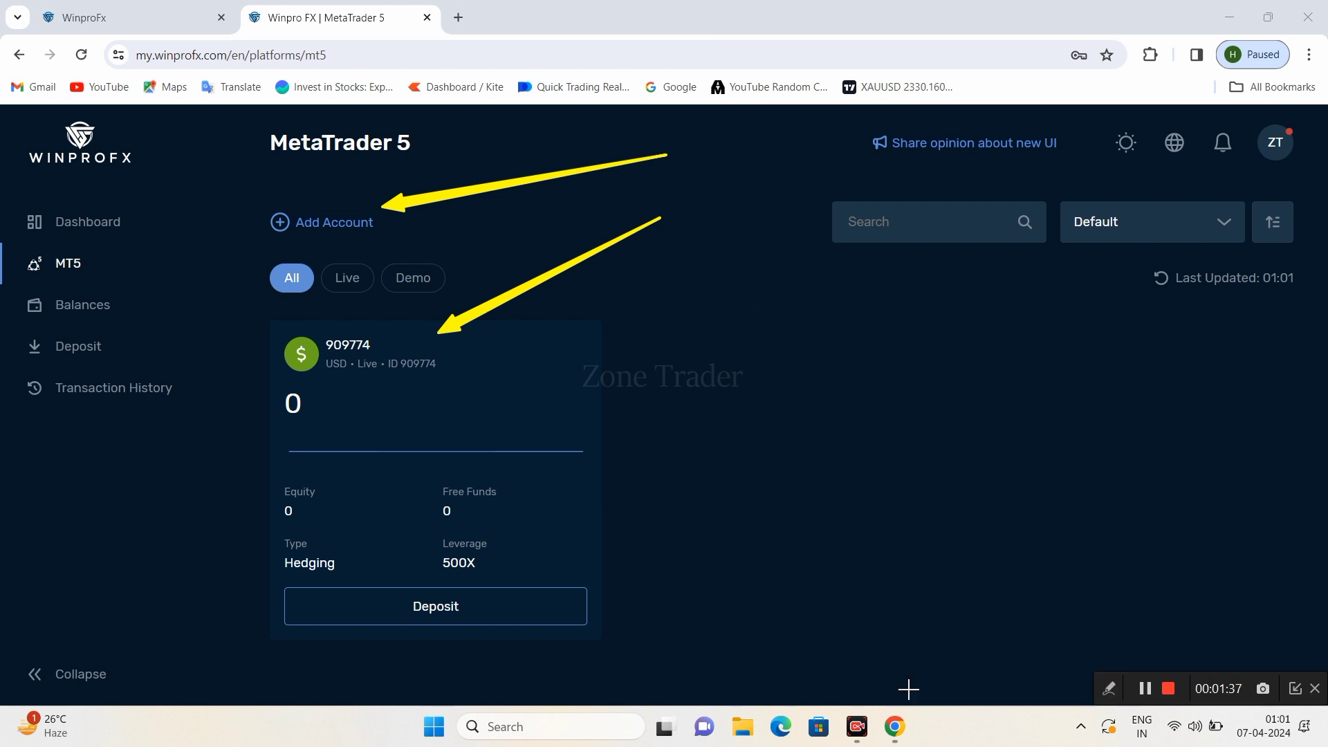
- Add a live standard USD Hedging account with 500X leverage and dismiss the feedback popup
{"action": "left_click", "coordinate": [327, 223]}
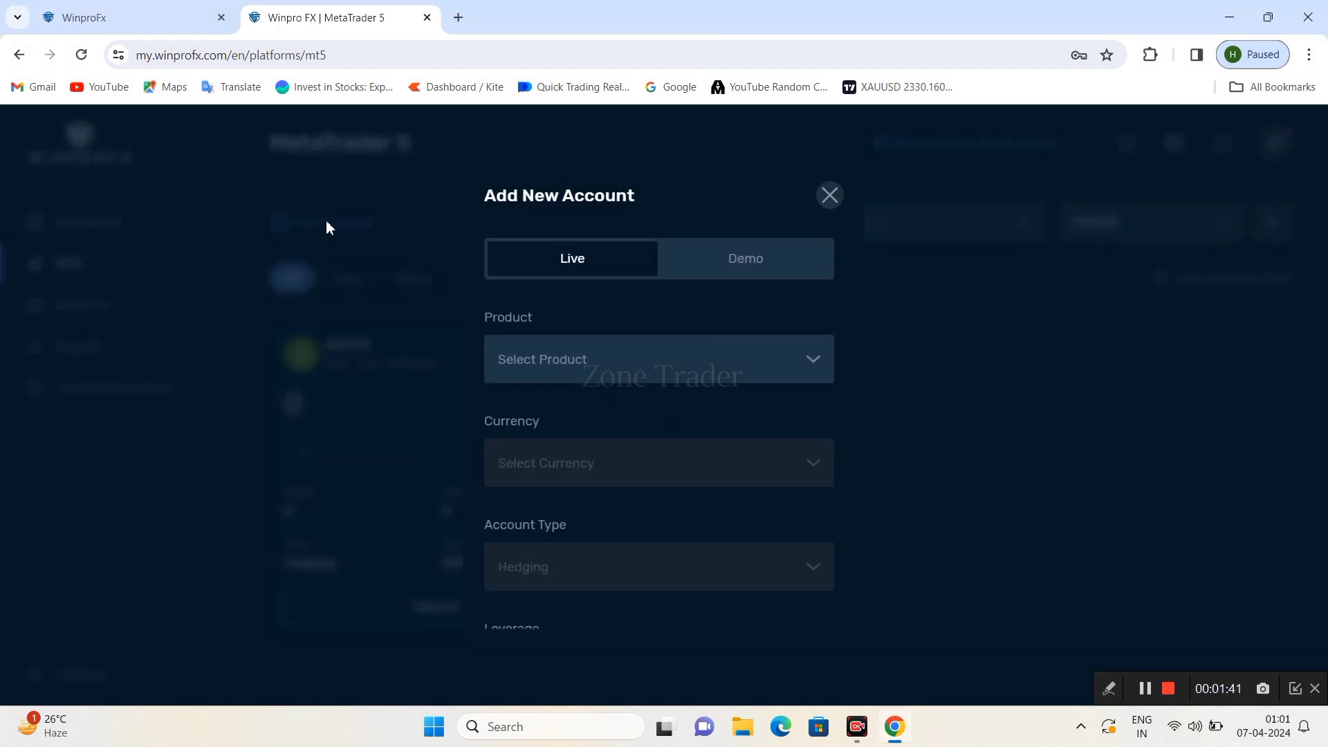
{"action": "left_click", "coordinate": [581, 357]}
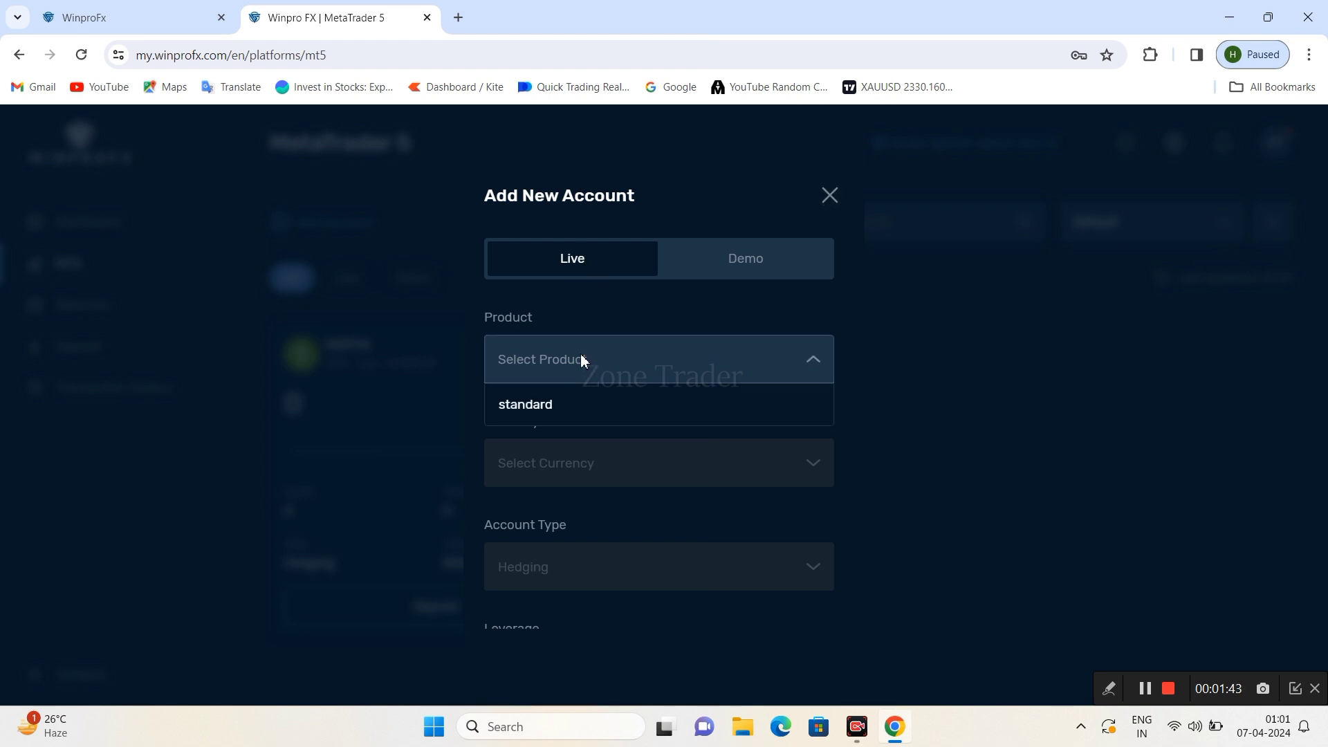
{"action": "left_click", "coordinate": [578, 411]}
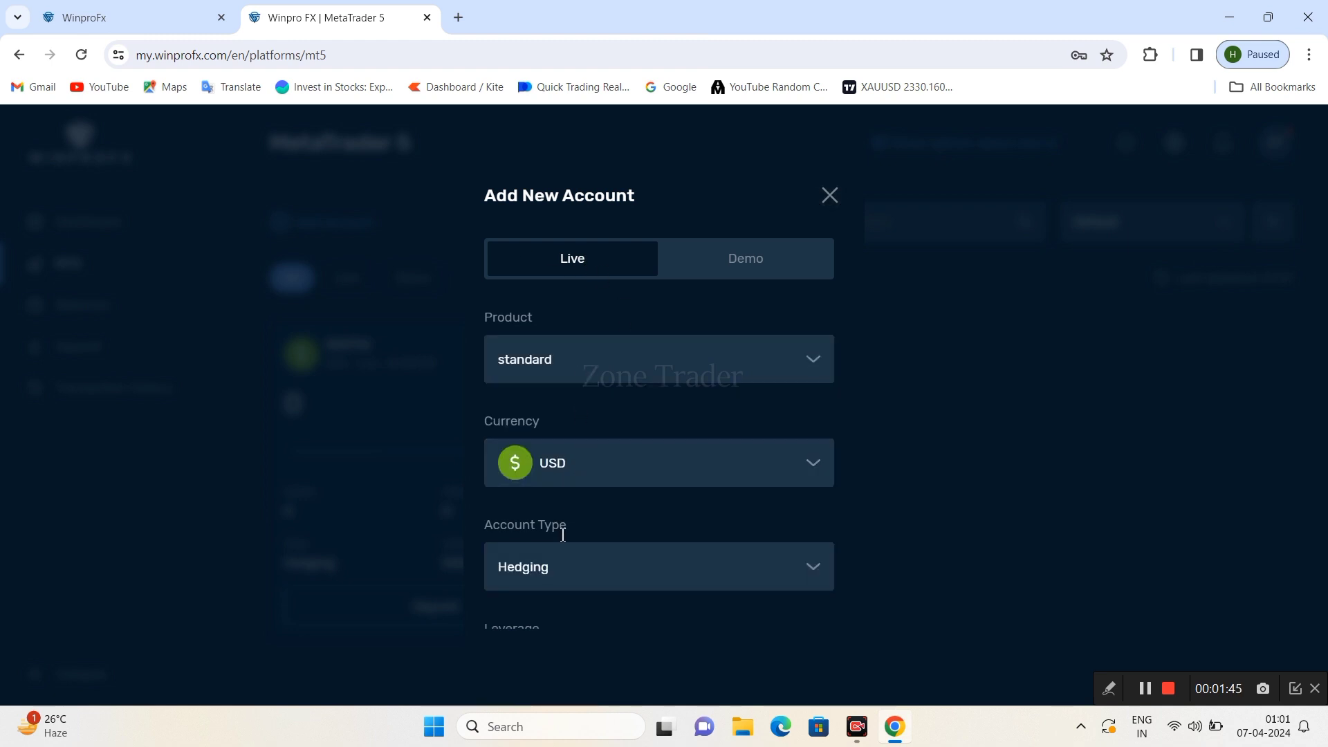
{"action": "left_click", "coordinate": [575, 474]}
{"action": "left_click", "coordinate": [576, 474]}
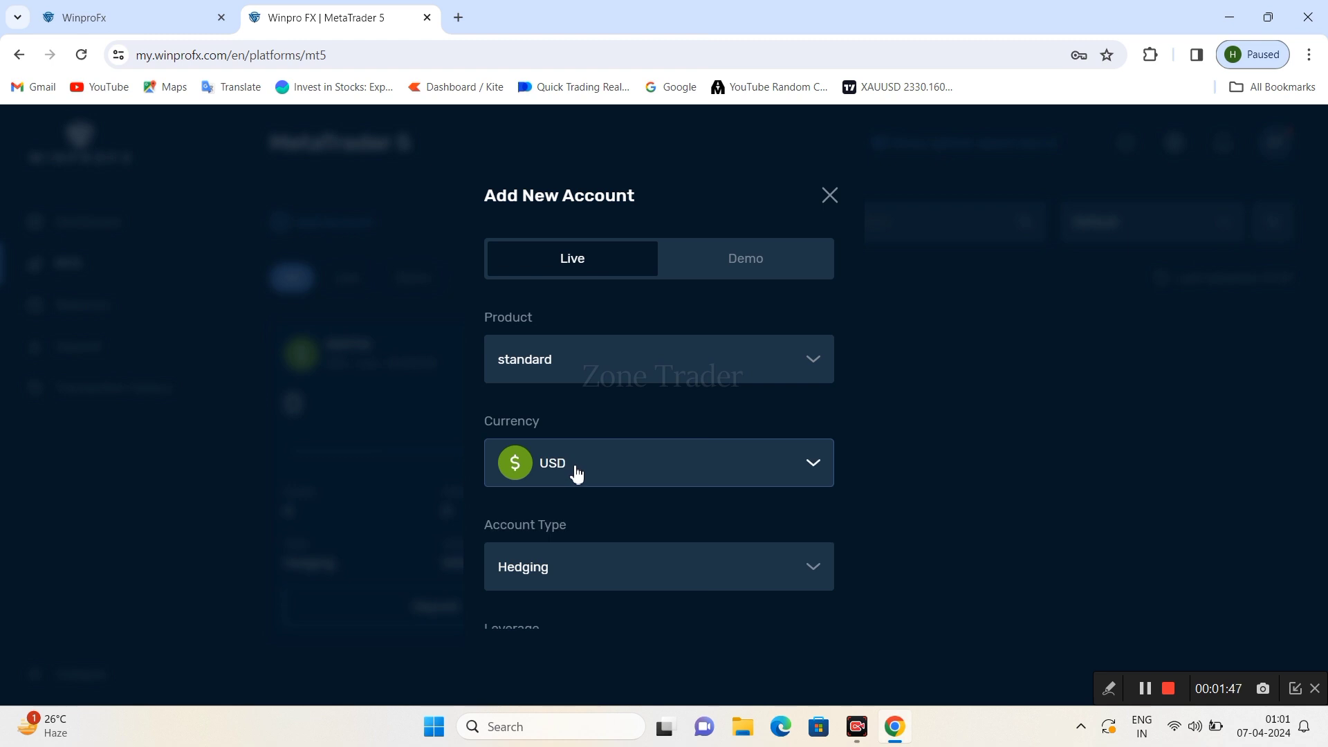
{"action": "scroll", "coordinate": [577, 472], "scroll_direction": "down", "scroll_amount": 2}
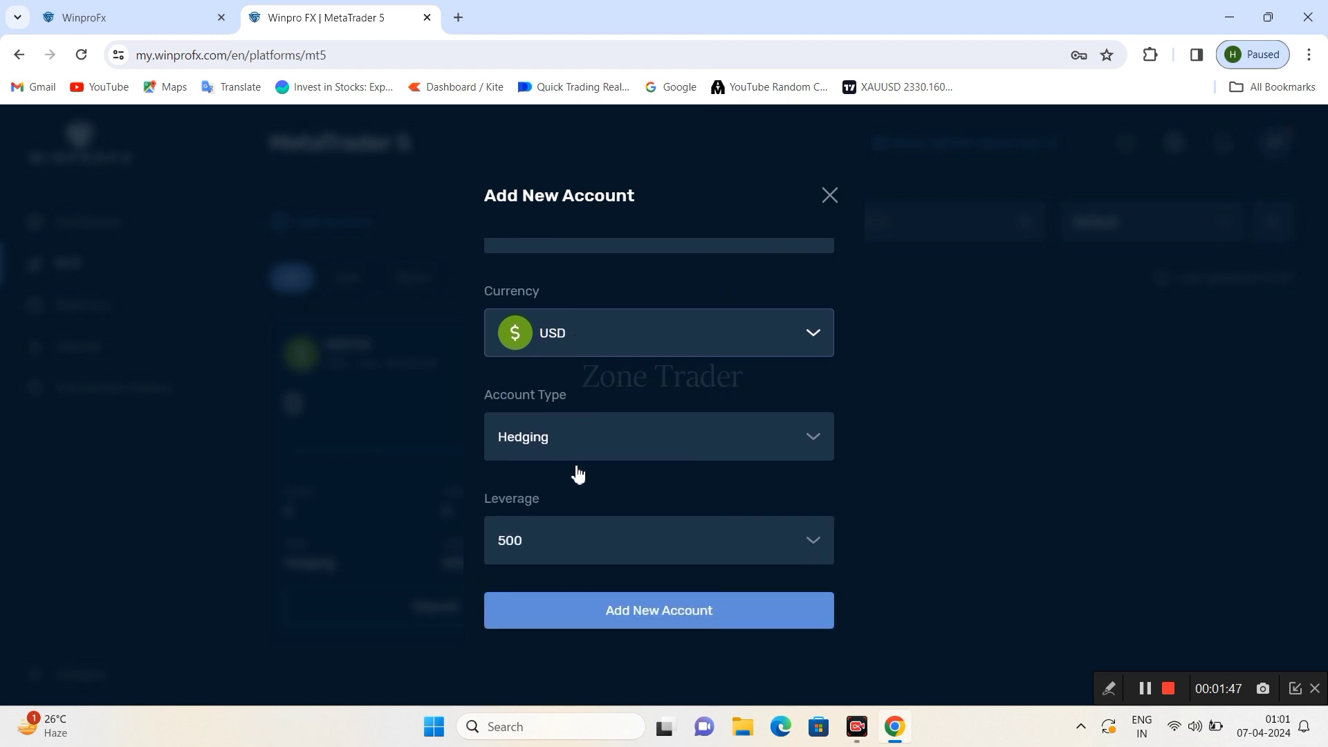
{"action": "left_click", "coordinate": [628, 617]}
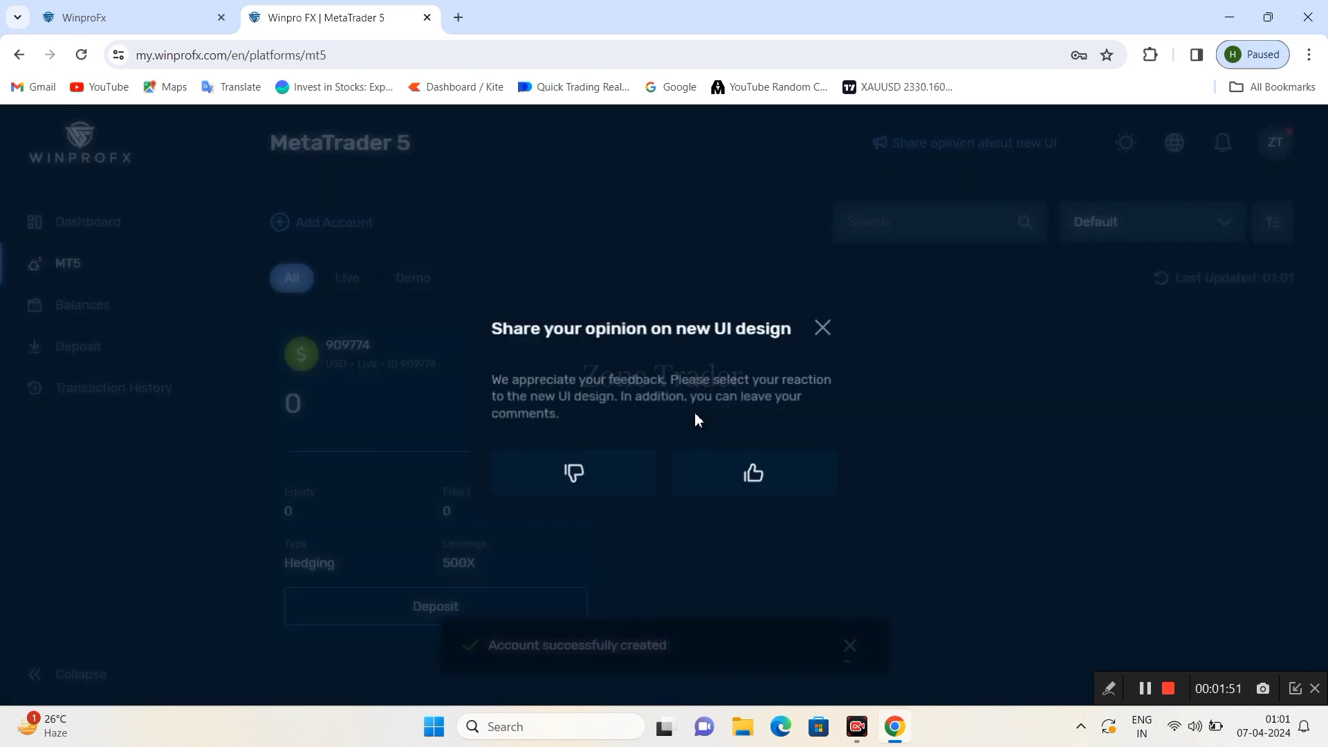
{"action": "left_click", "coordinate": [822, 334]}
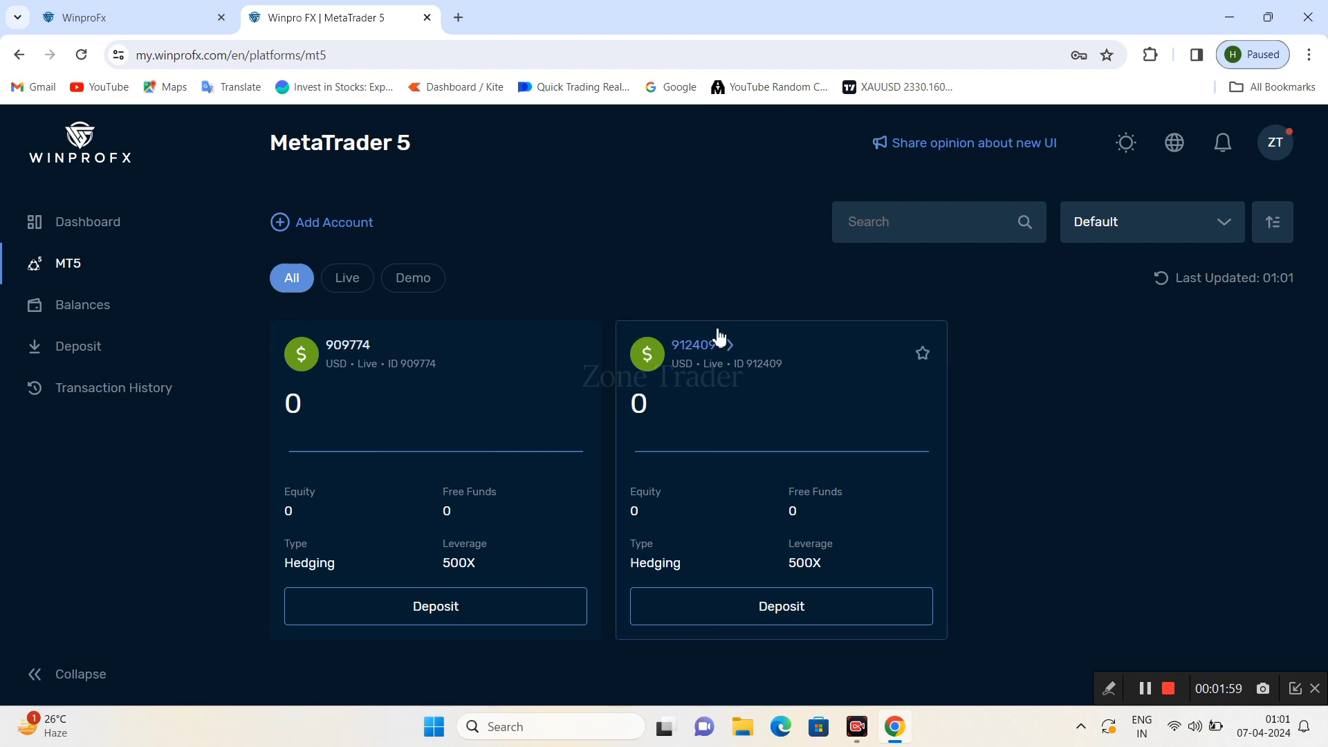
{"action": "left_click", "coordinate": [1109, 688]}
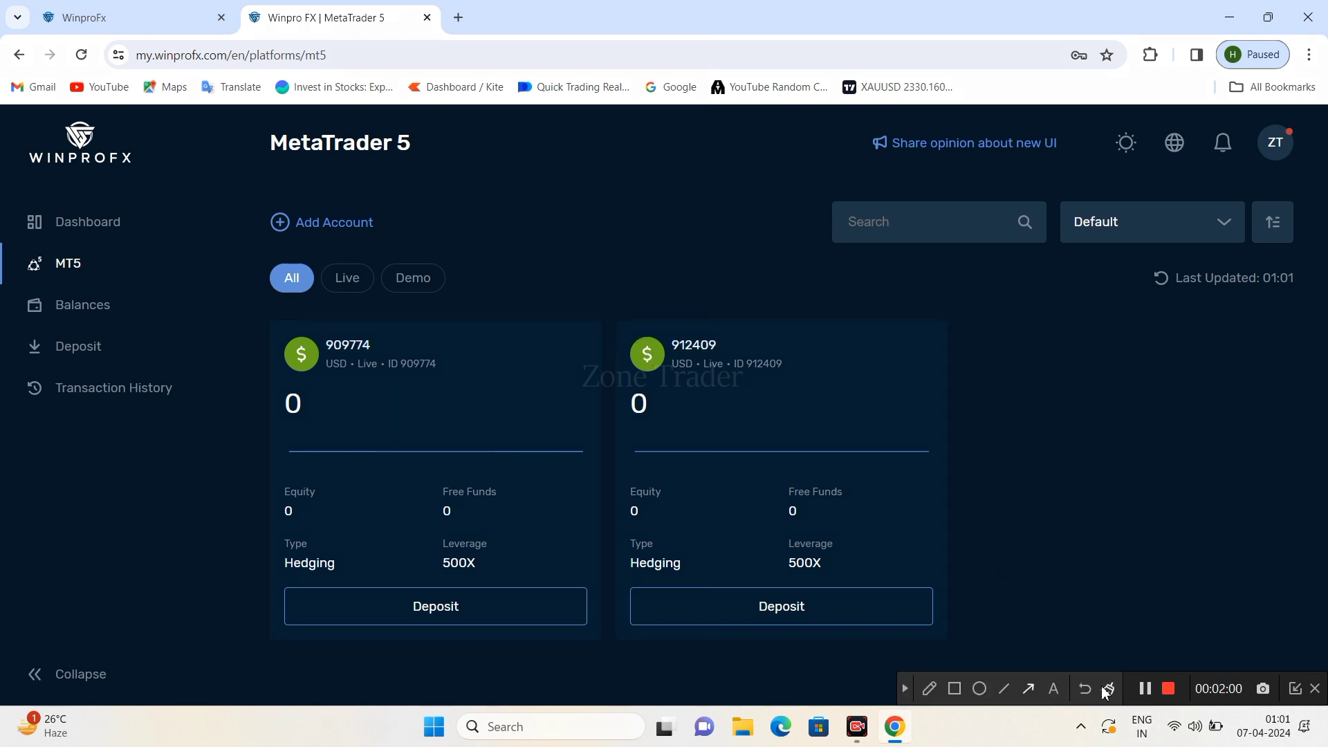
{"action": "left_click", "coordinate": [1027, 689]}
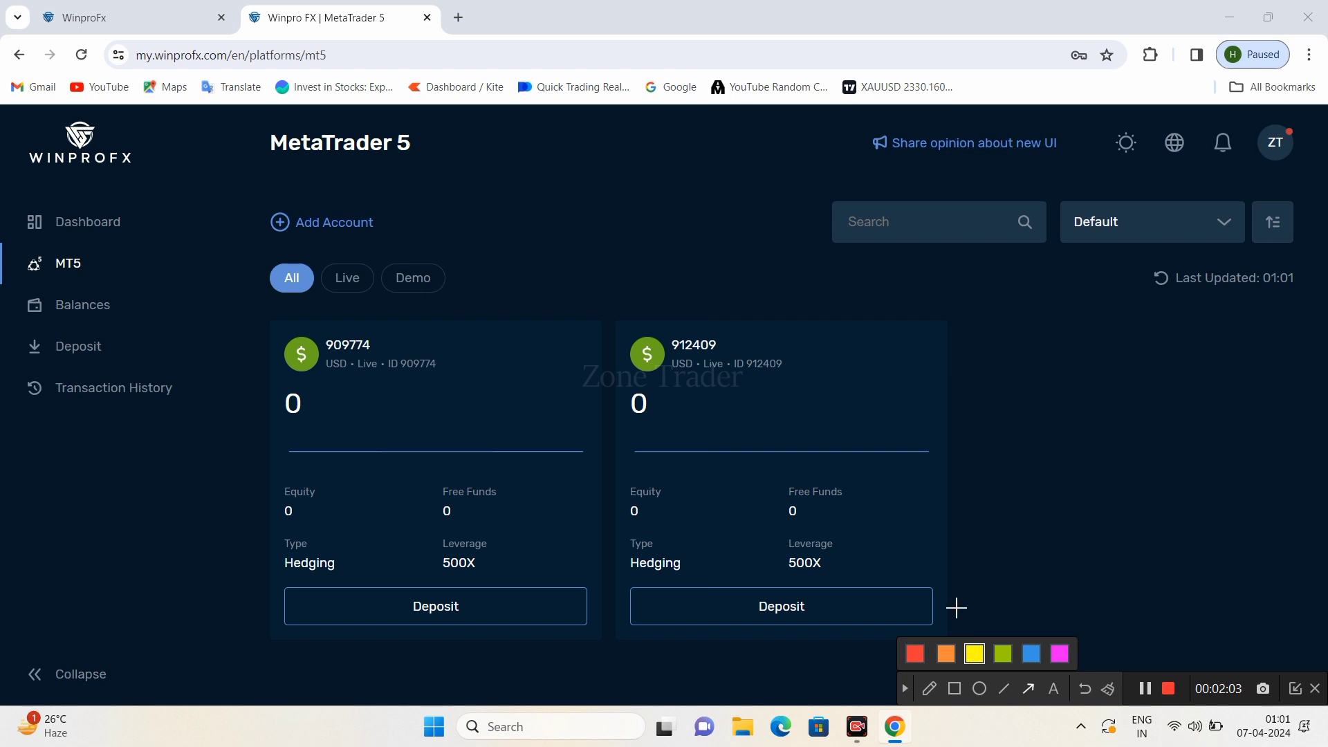
{"action": "left_click_drag", "start_coordinate": [1038, 323], "coordinate": [819, 366]}
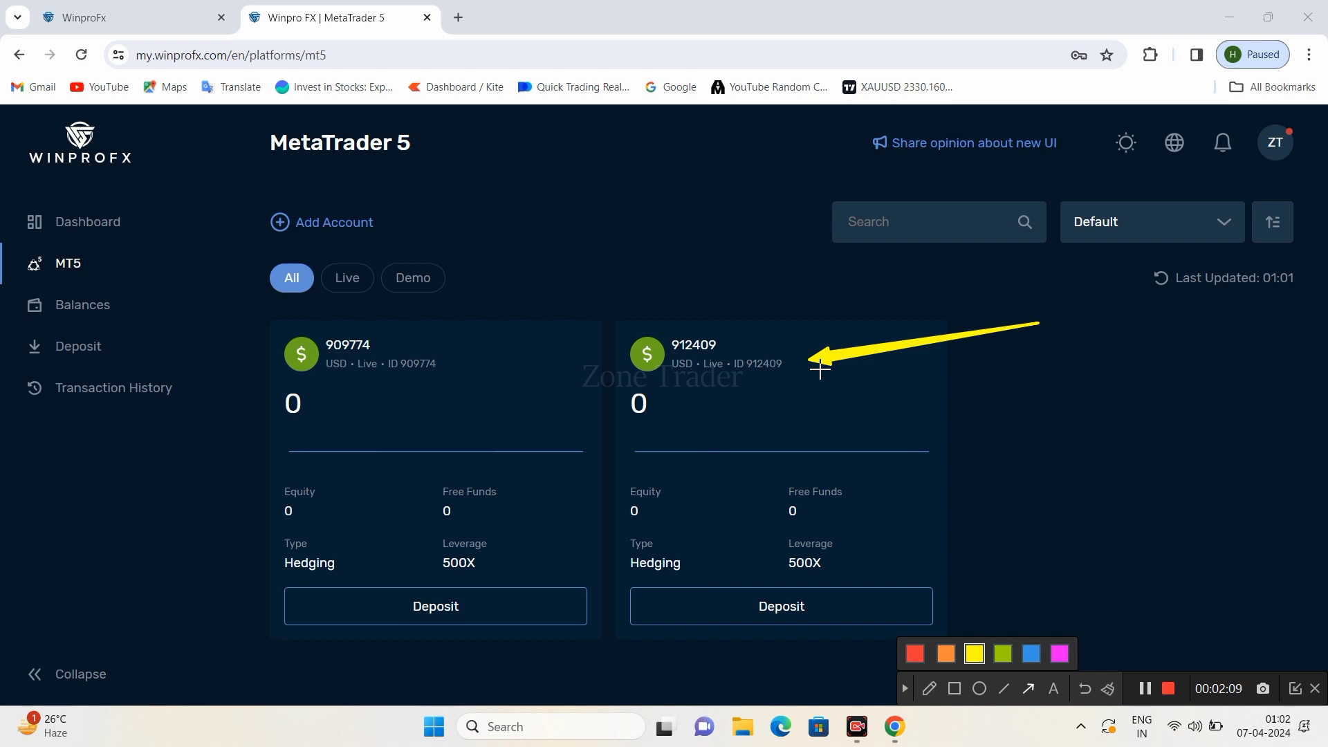
{"action": "left_click_drag", "start_coordinate": [649, 184], "coordinate": [425, 342]}
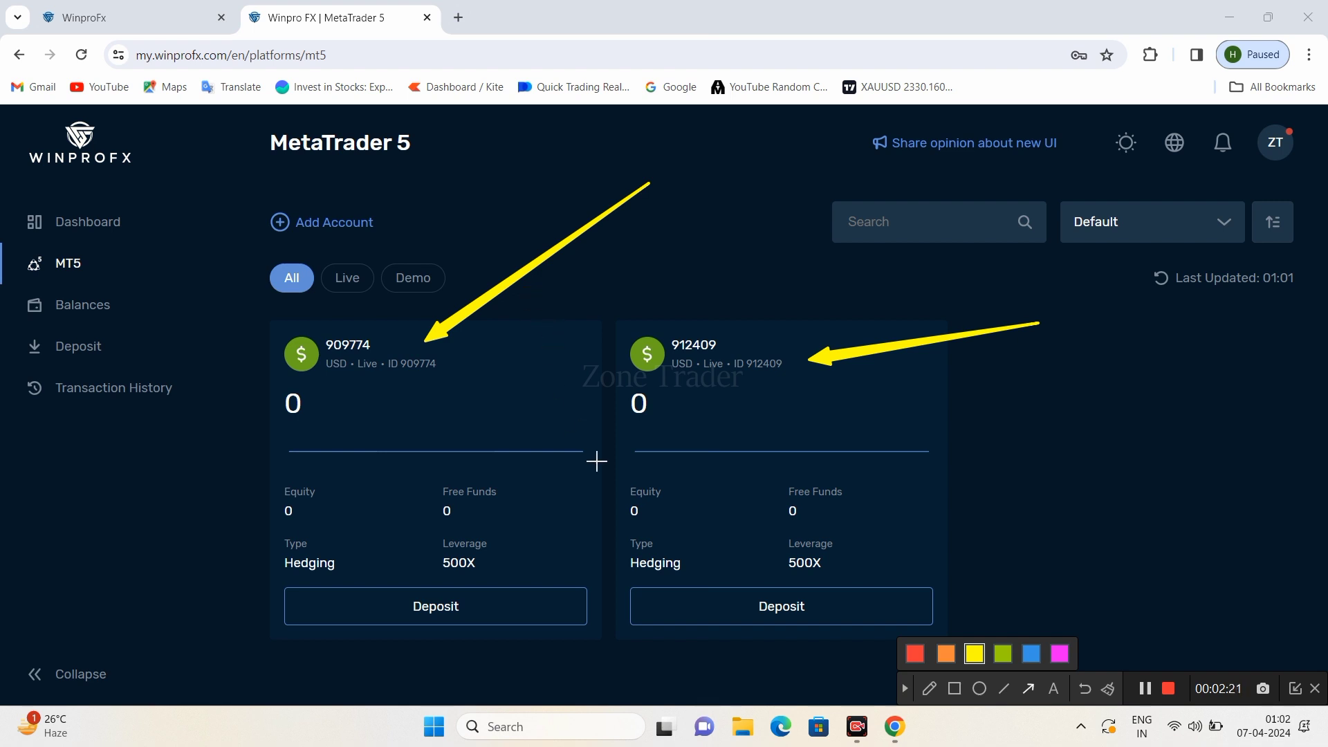
{"action": "left_click", "coordinate": [905, 689]}
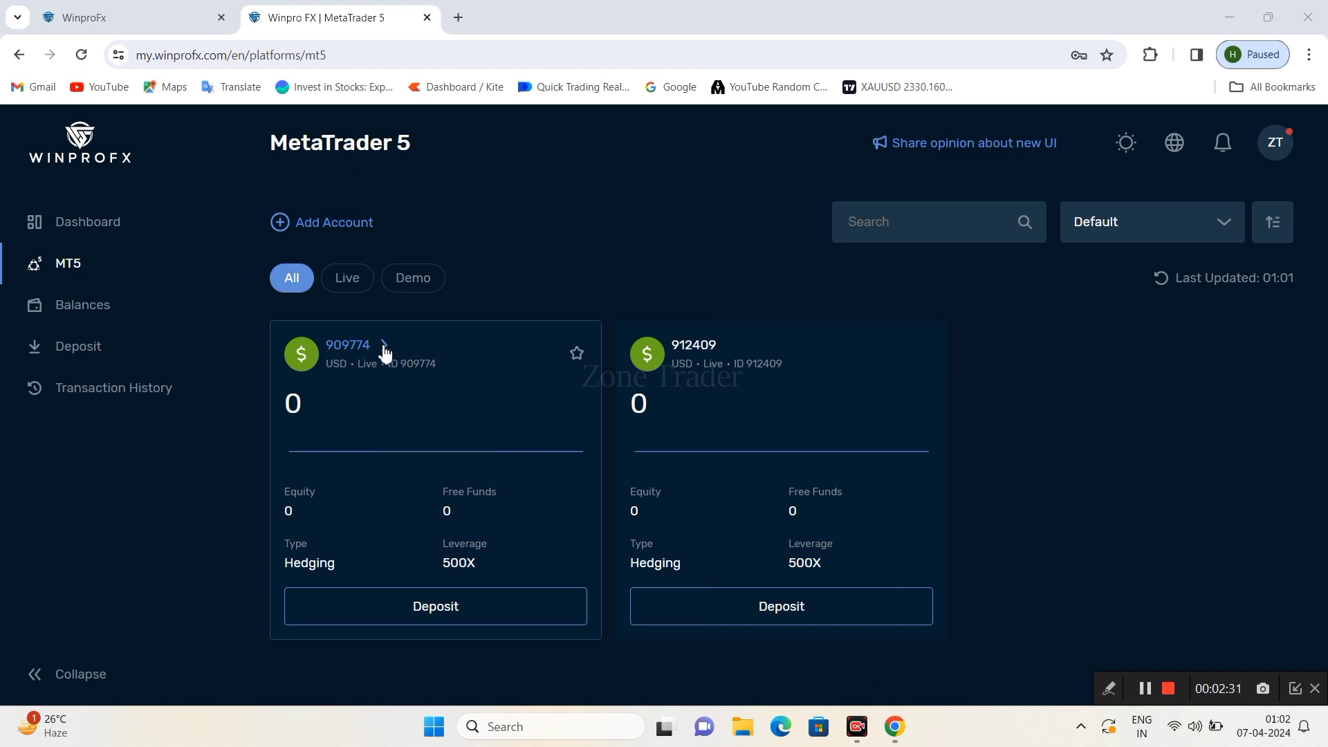
{"action": "left_click", "coordinate": [384, 349]}
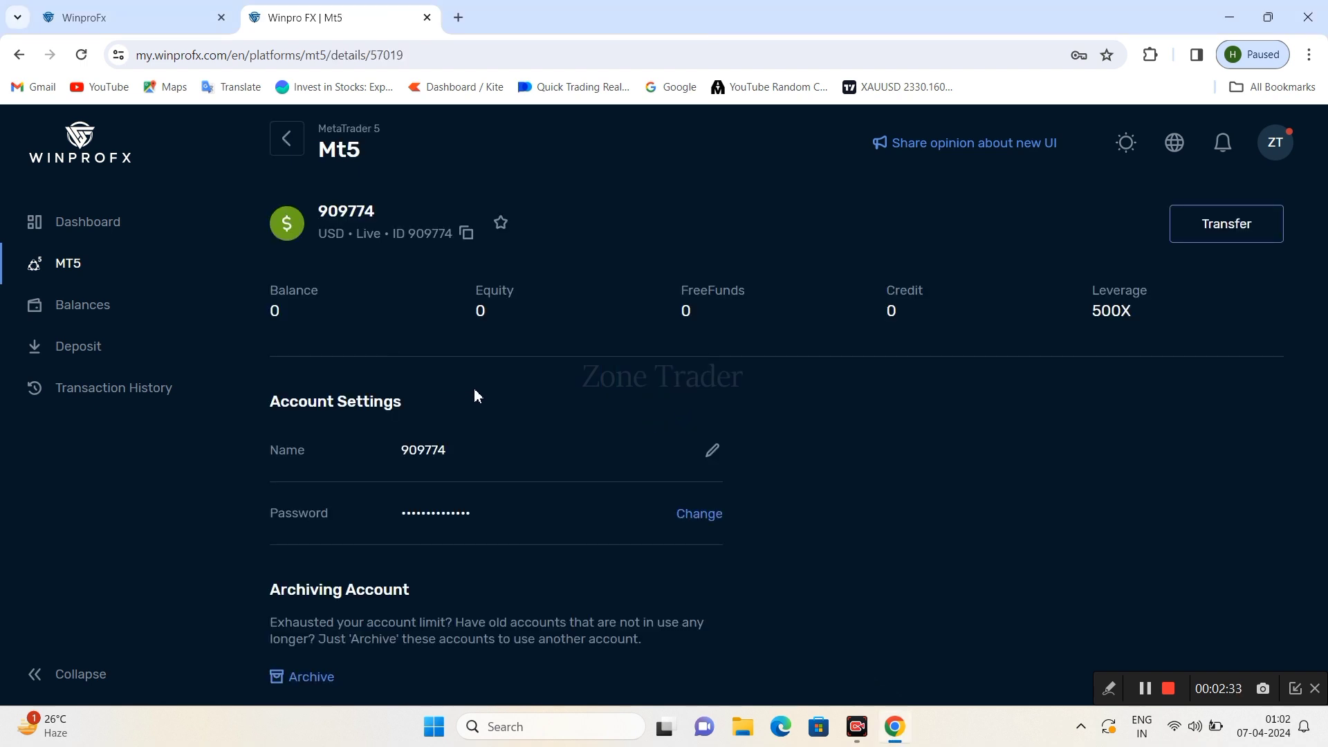
{"action": "scroll", "coordinate": [484, 392], "scroll_direction": "down", "scroll_amount": 1}
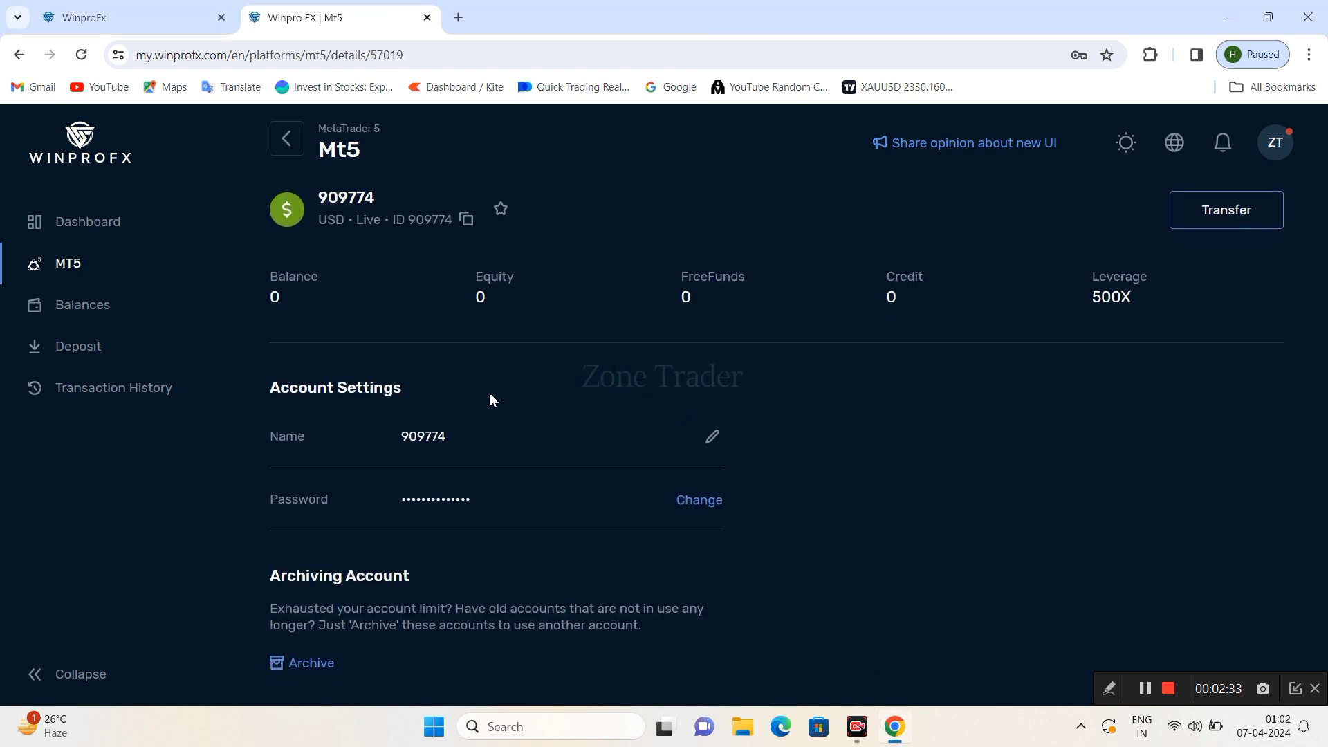
{"action": "left_click", "coordinate": [1108, 685]}
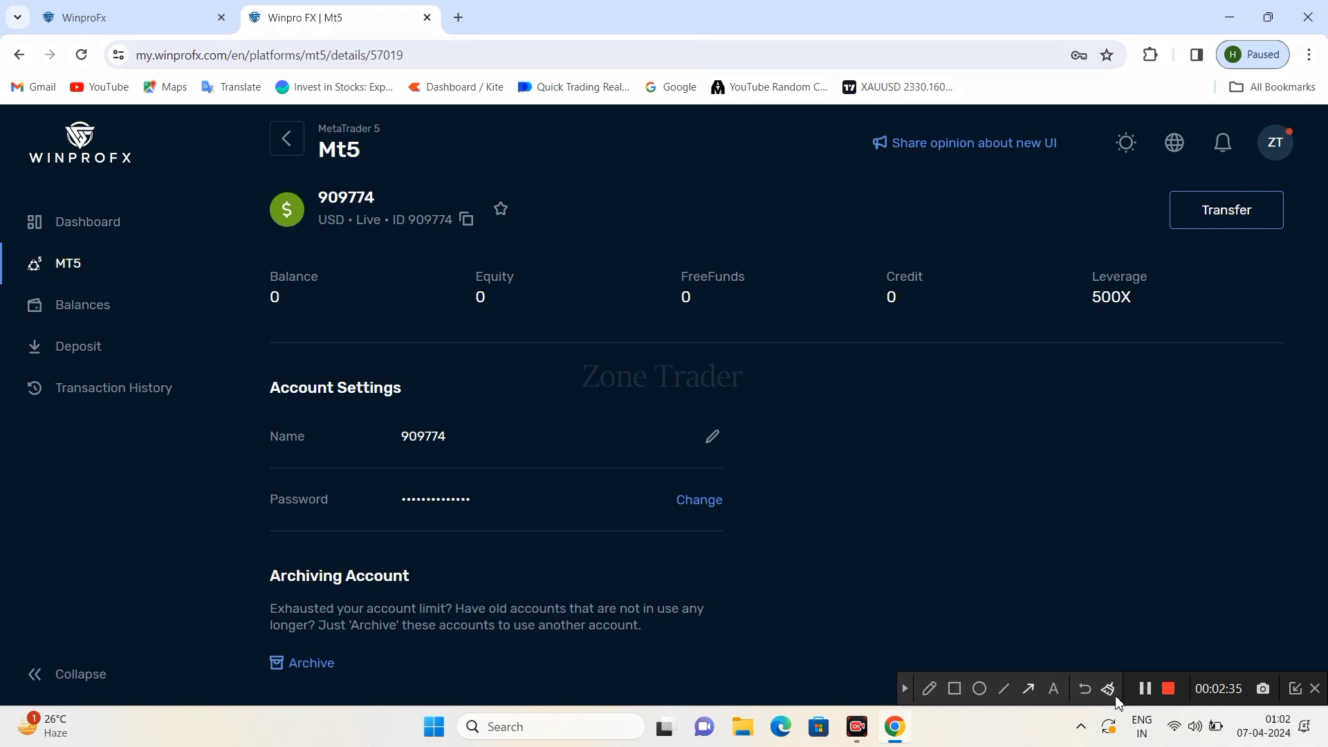
{"action": "left_click", "coordinate": [1030, 690]}
{"action": "left_click_drag", "start_coordinate": [486, 469], "coordinate": [323, 628]}
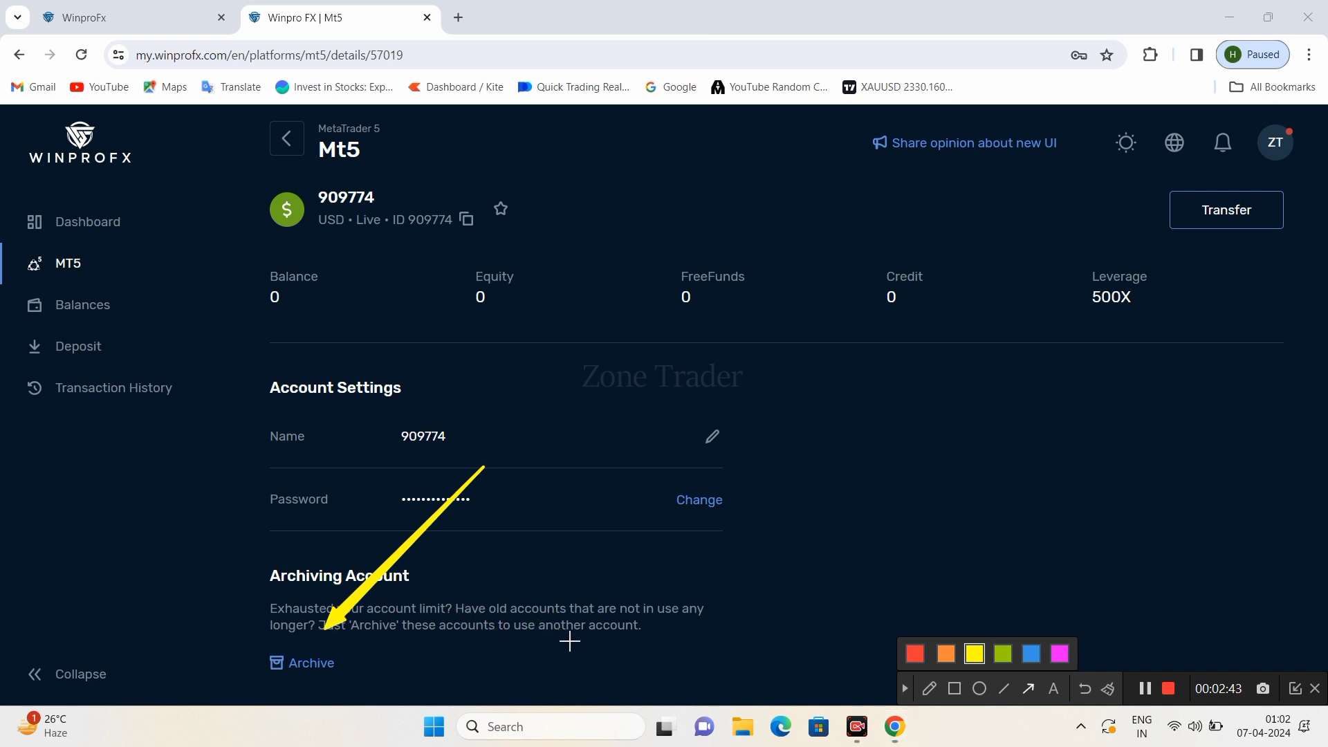
{"action": "left_click", "coordinate": [905, 688]}
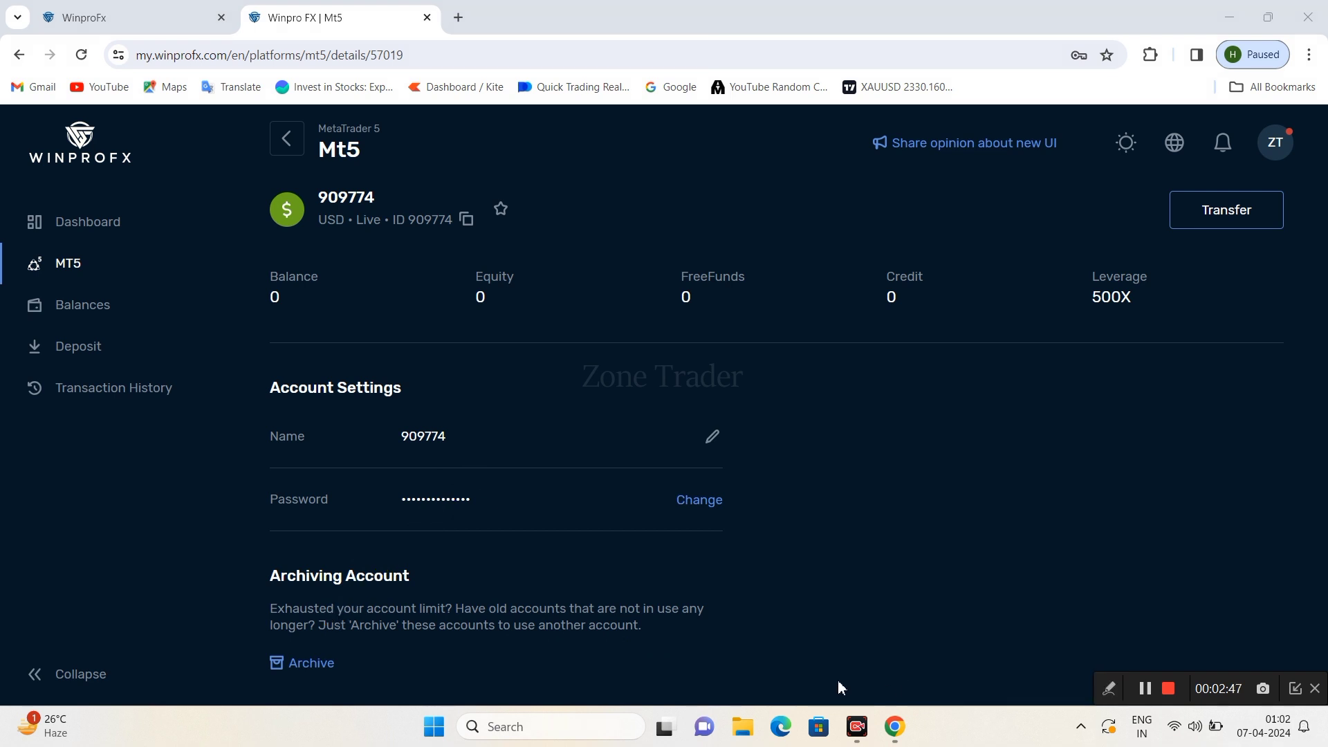
- Archive the MT5 account, sending its remaining funds to the USD eWallet
{"action": "left_click", "coordinate": [305, 664]}
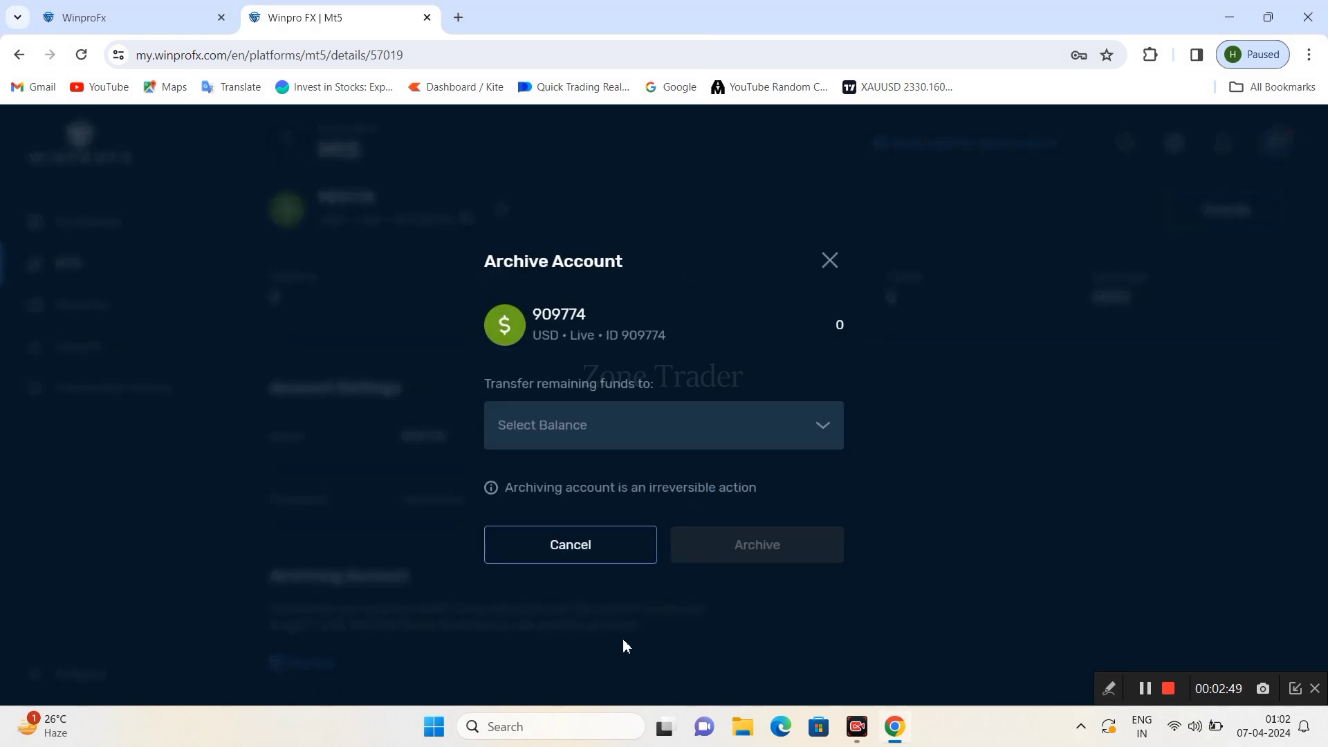
{"action": "left_click", "coordinate": [563, 424]}
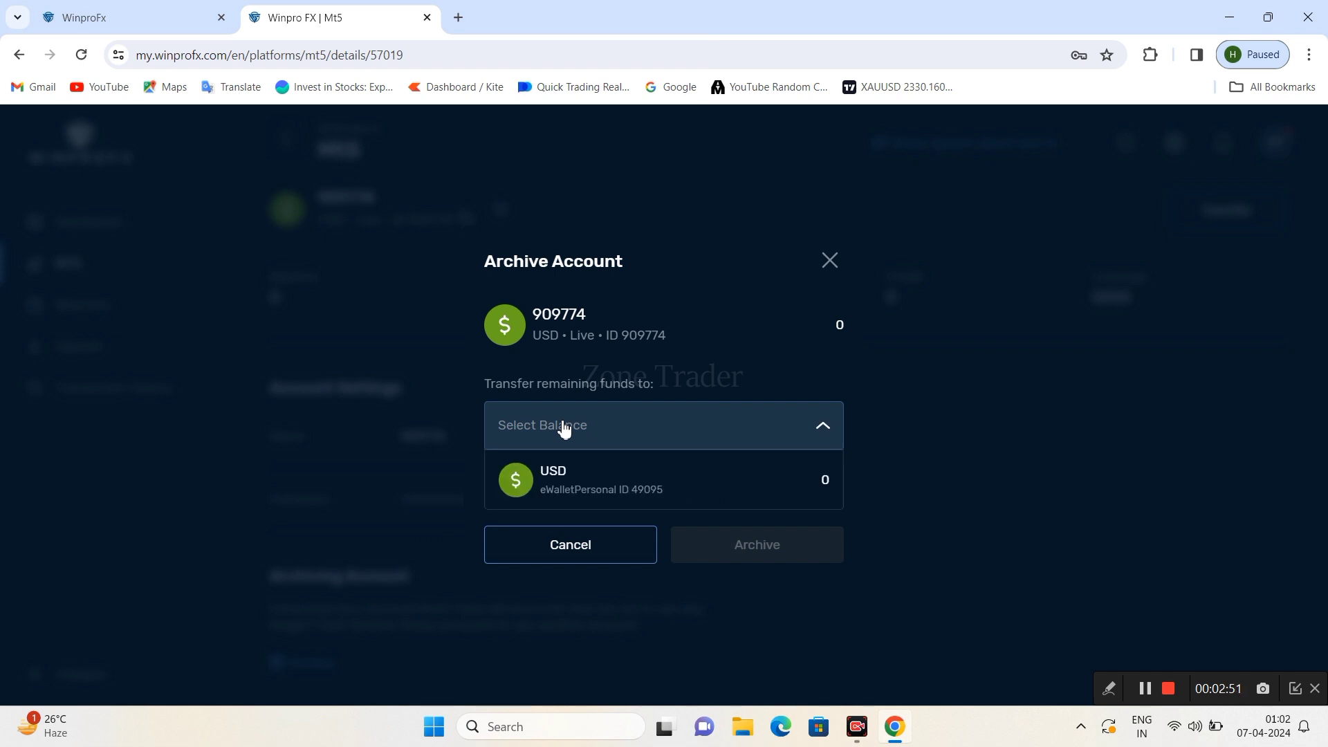
{"action": "left_click", "coordinate": [583, 489]}
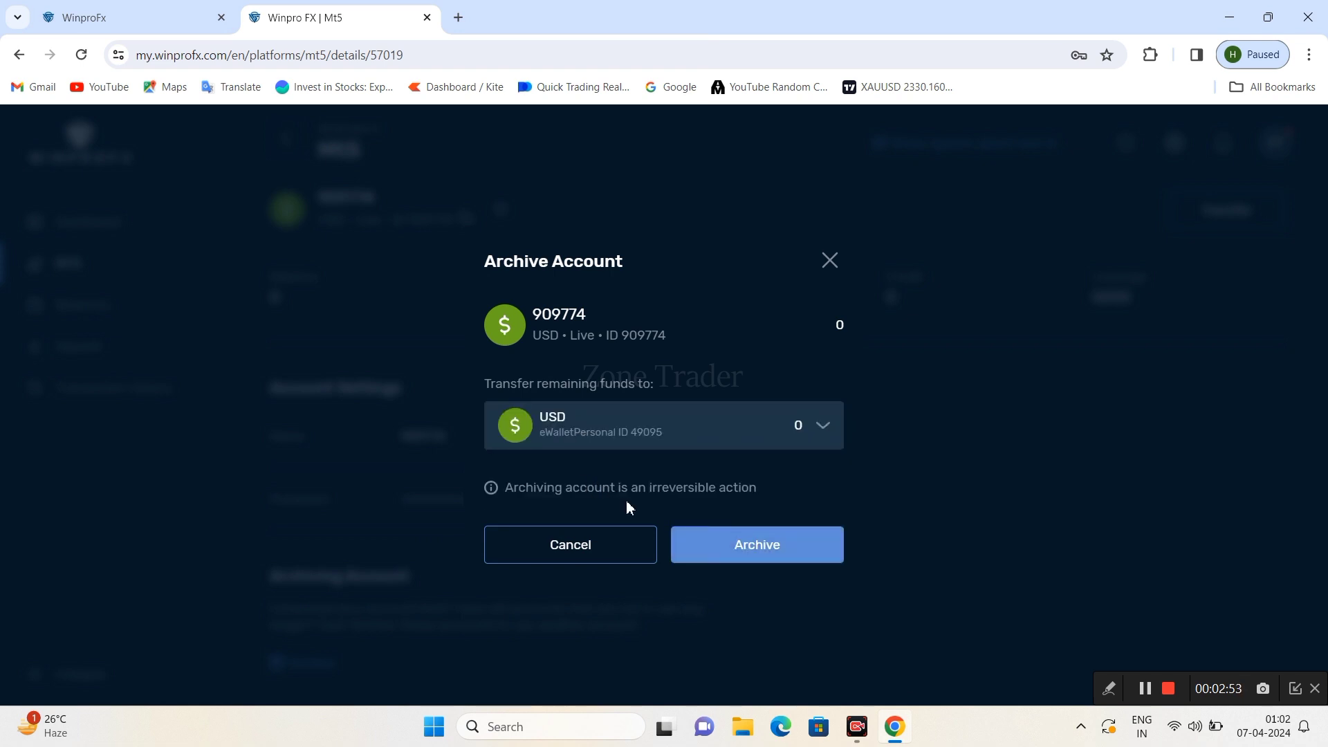
{"action": "left_click", "coordinate": [729, 548]}
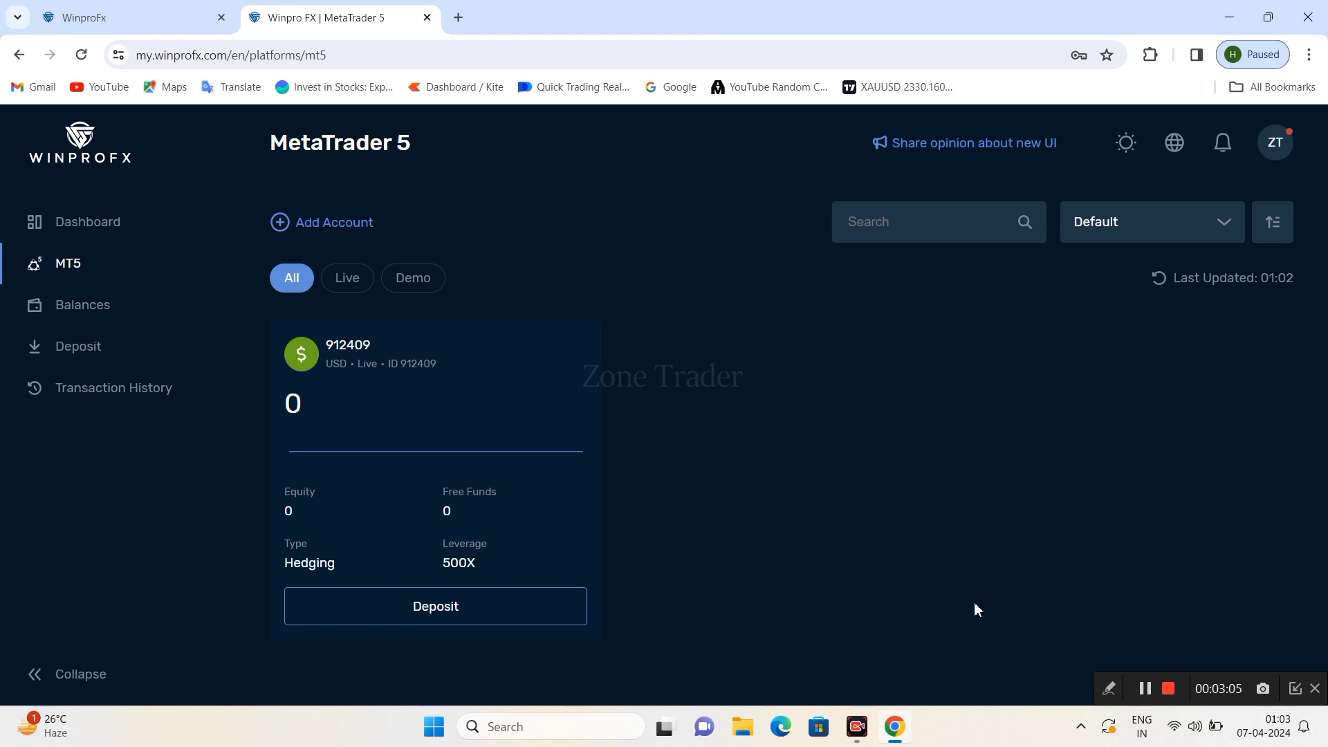
- Mark the account card's Deposit button with a yellow arrow, clear it, and open that account's Deposit page
{"action": "left_click", "coordinate": [1114, 692]}
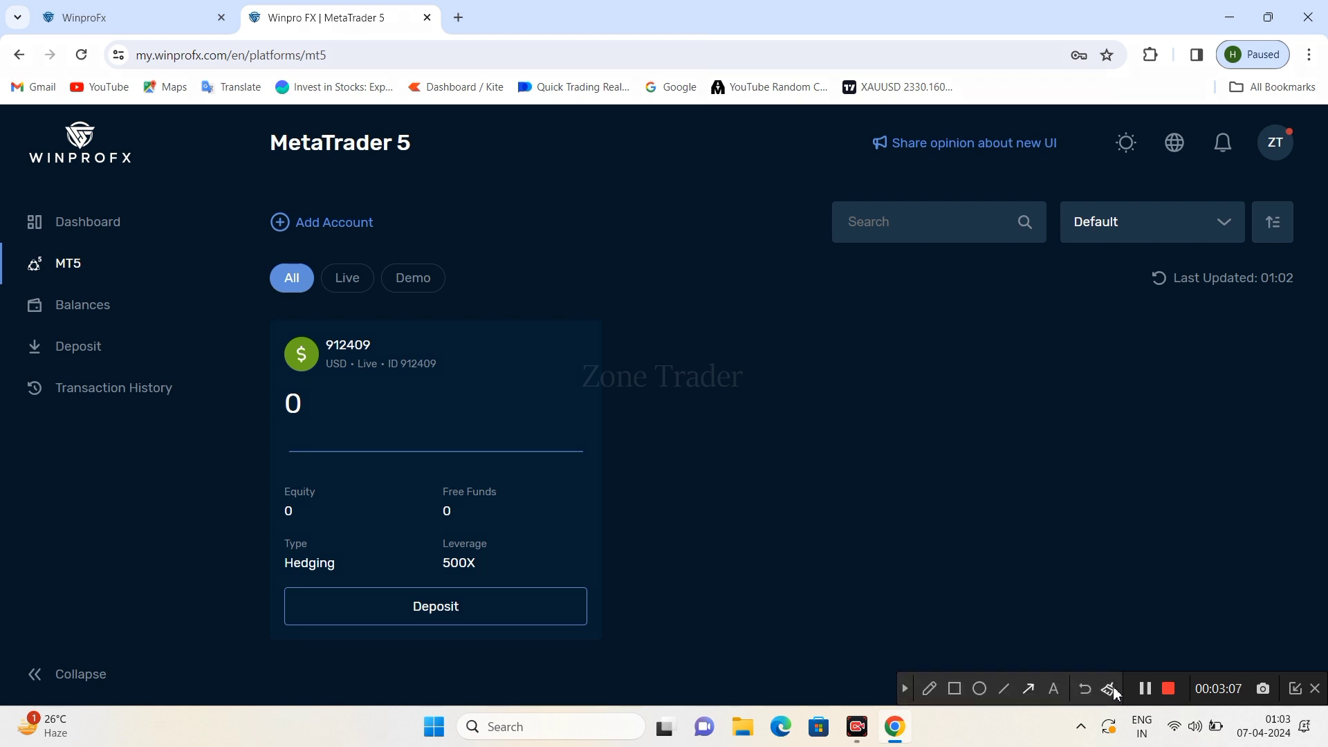
{"action": "left_click", "coordinate": [1030, 694]}
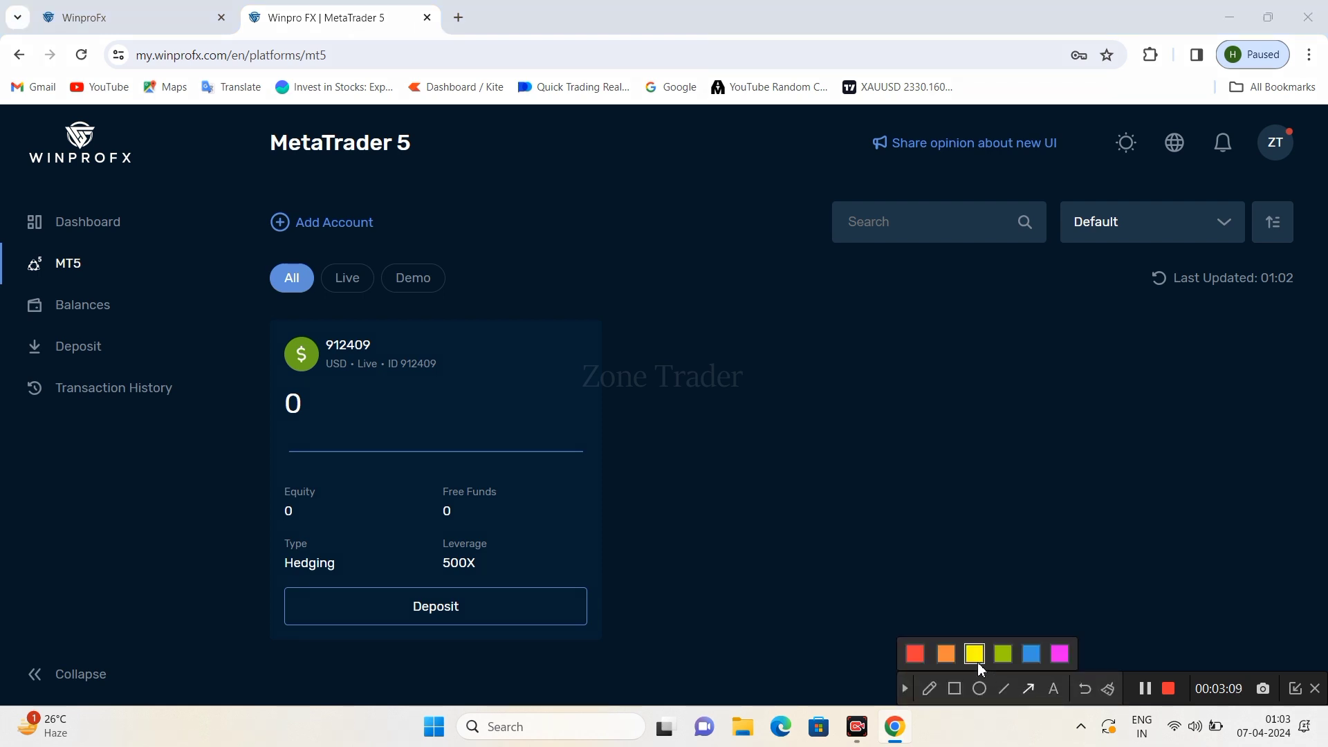
{"action": "left_click_drag", "start_coordinate": [877, 517], "coordinate": [519, 599]}
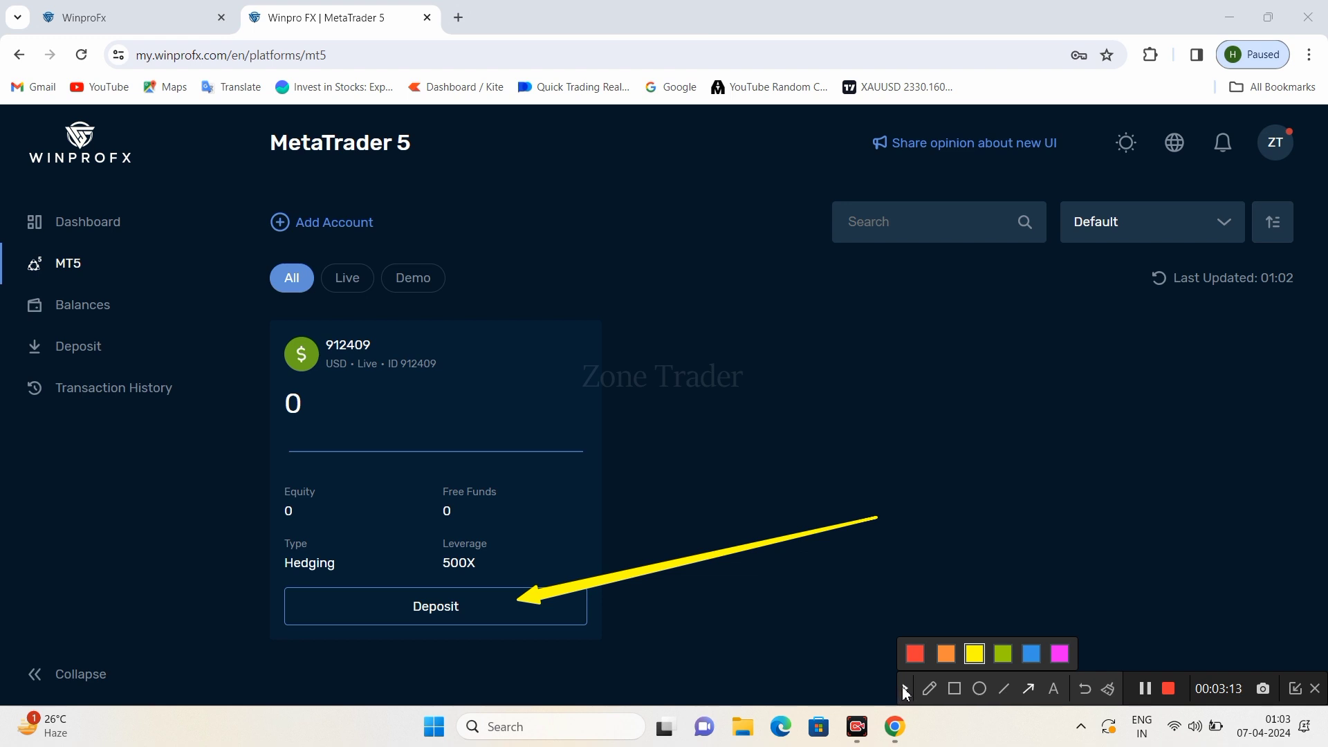
{"action": "left_click", "coordinate": [905, 690]}
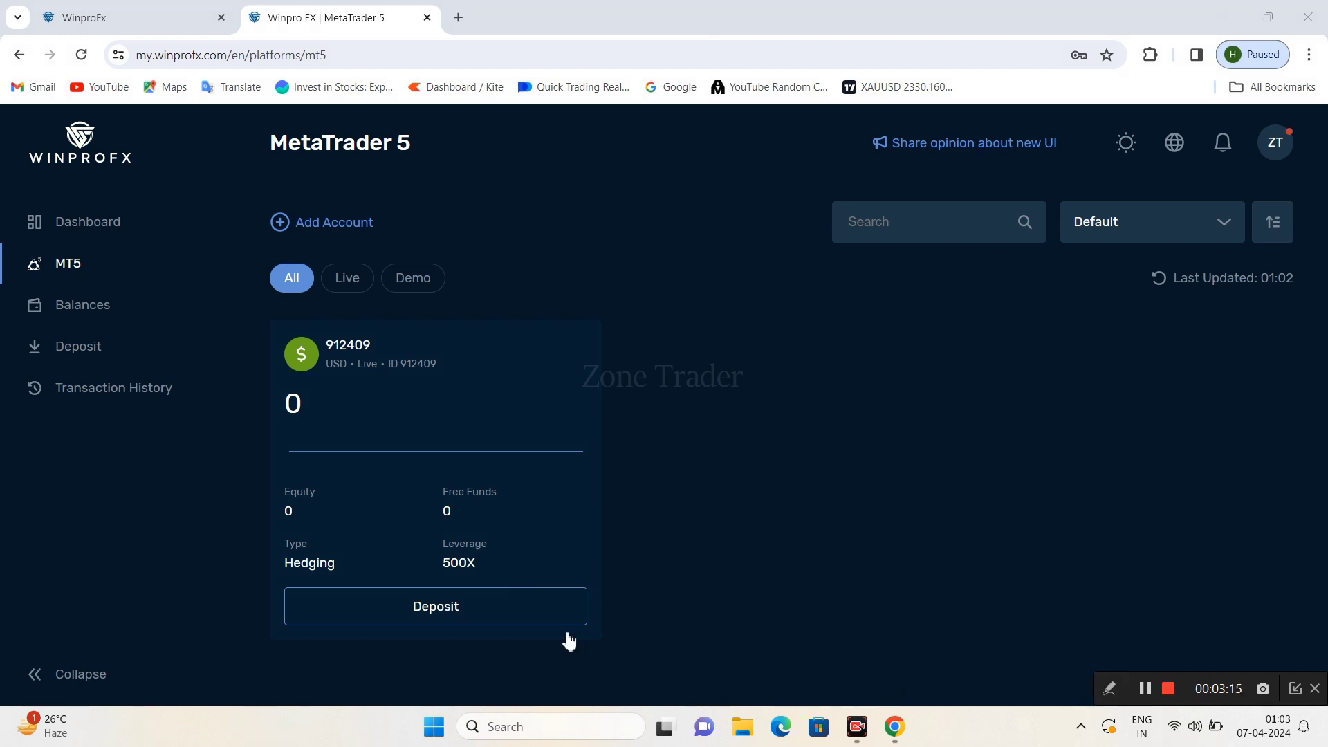
{"action": "left_click", "coordinate": [529, 611]}
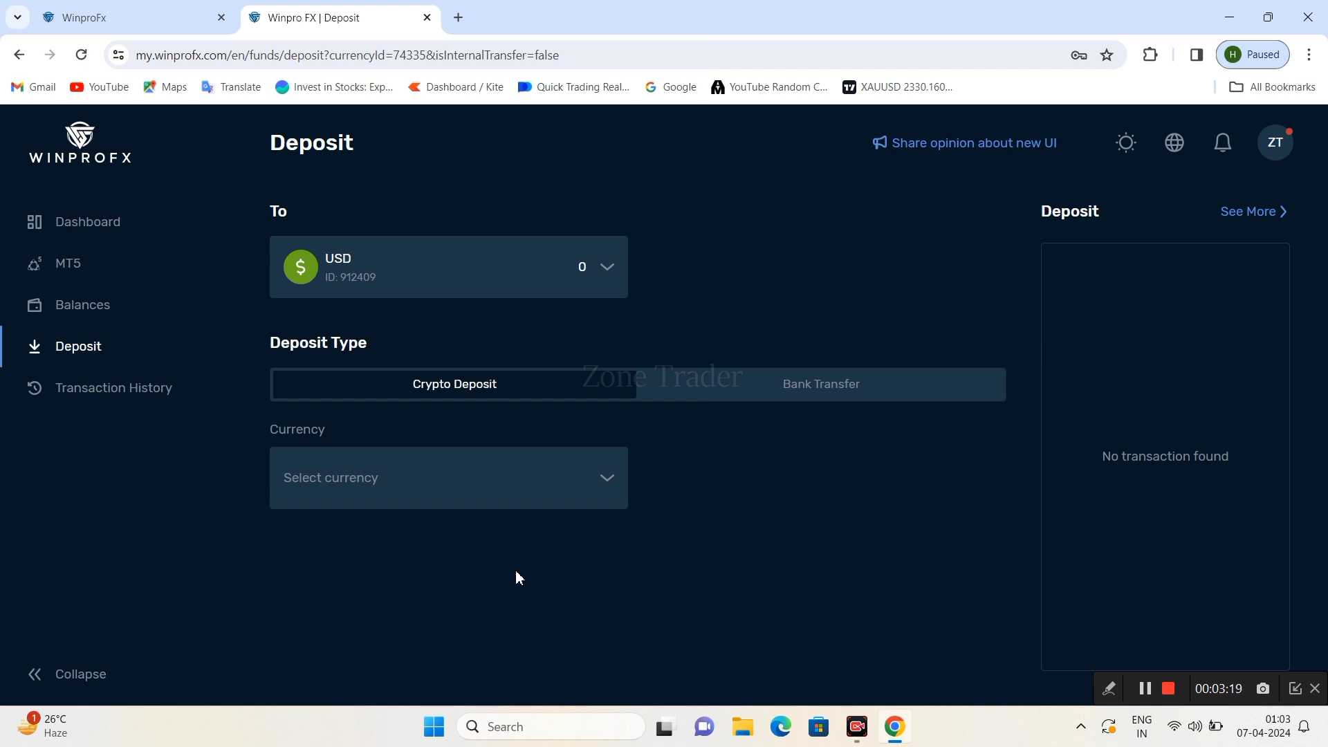
- Choose USD as the deposit currency and list the USDT TRC20 and USDT BEP20 payment methods
{"action": "left_click", "coordinate": [518, 489]}
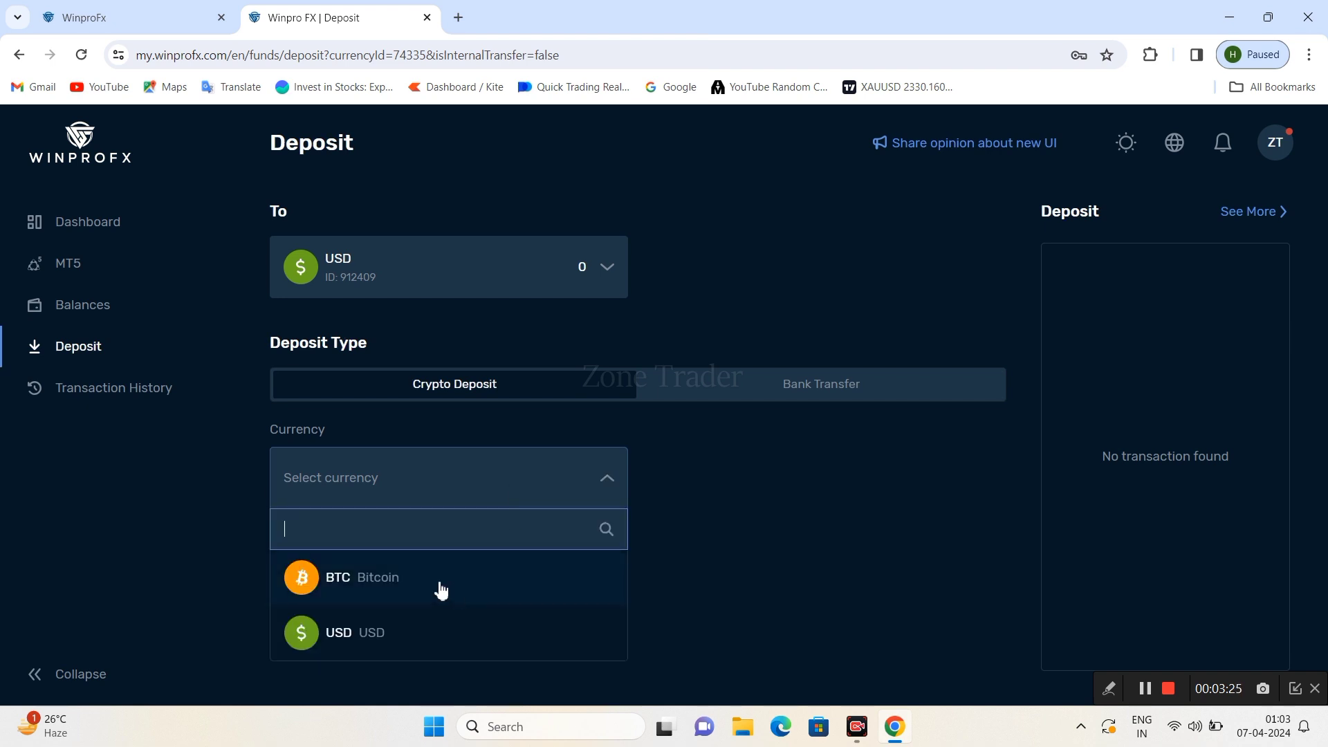
{"action": "left_click", "coordinate": [413, 633]}
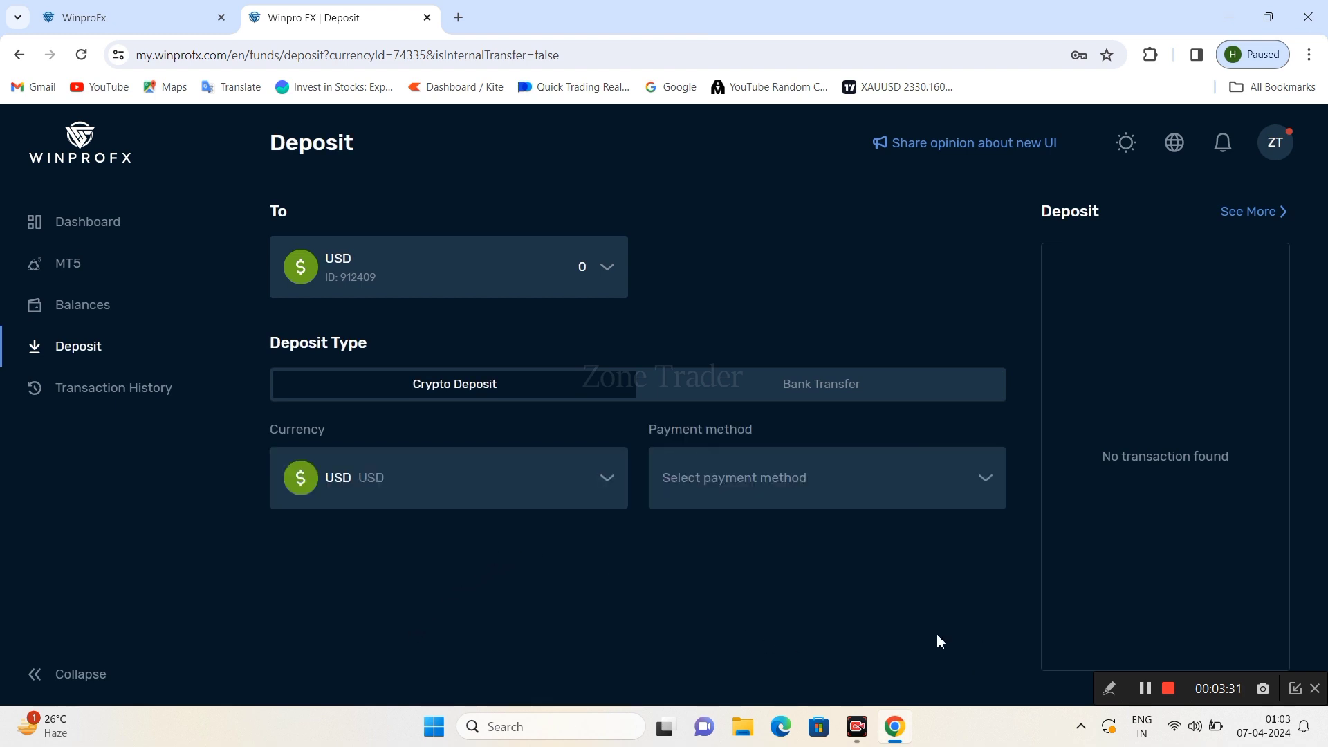
{"action": "left_click", "coordinate": [796, 501]}
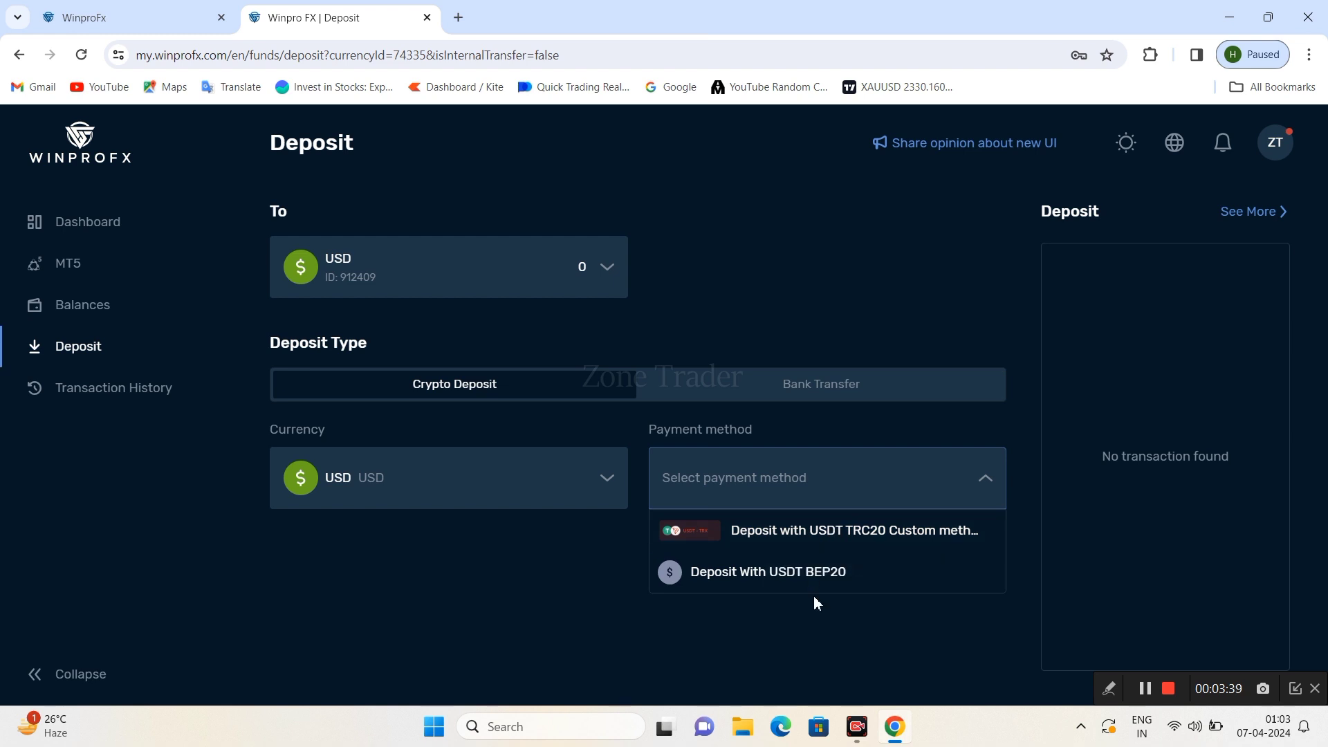
- Select 'Deposit with USDT TRC20 Custom method' as the payment method
{"action": "left_click", "coordinate": [844, 530]}
{"action": "scroll", "coordinate": [723, 570], "scroll_direction": "down", "scroll_amount": 2}
{"action": "scroll", "coordinate": [714, 576], "scroll_direction": "down", "scroll_amount": 2}
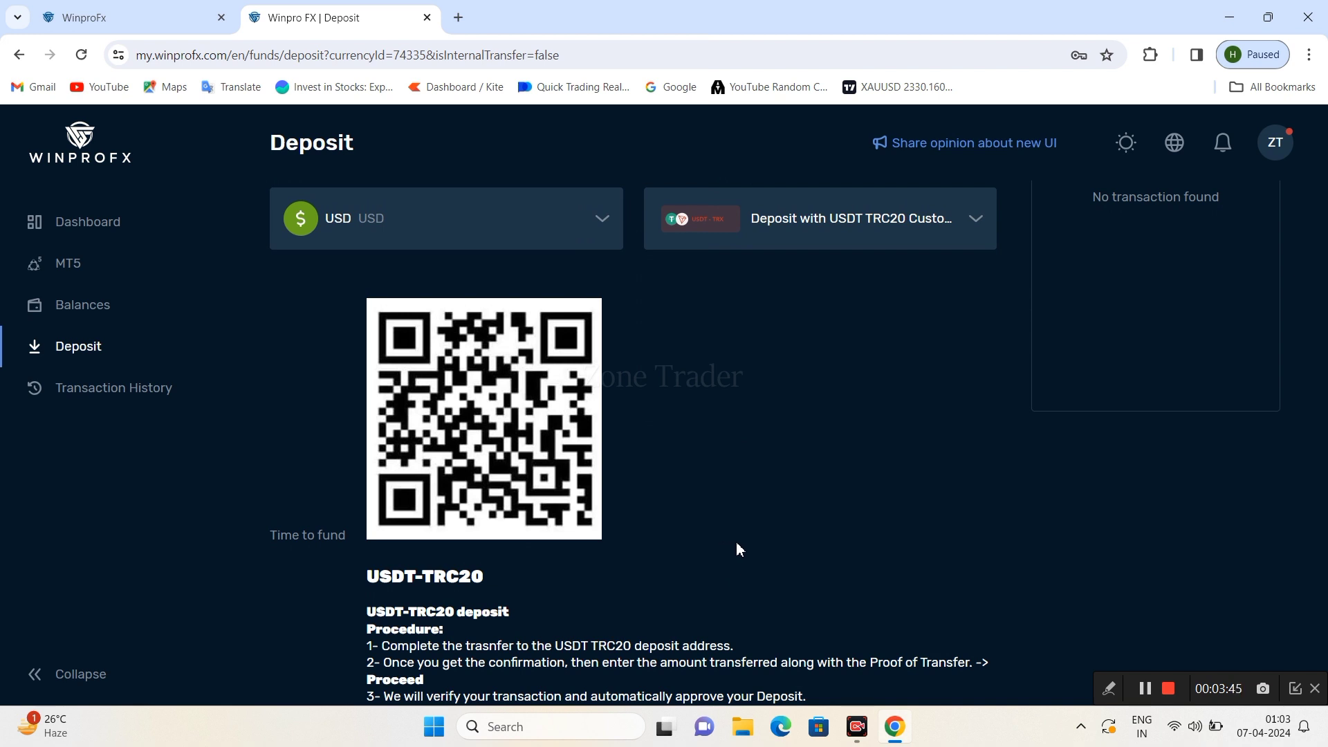
- Mark the chosen payment method and the deposit QR code with yellow arrows, then clear them
{"action": "left_click", "coordinate": [1111, 689]}
{"action": "left_click", "coordinate": [1030, 688]}
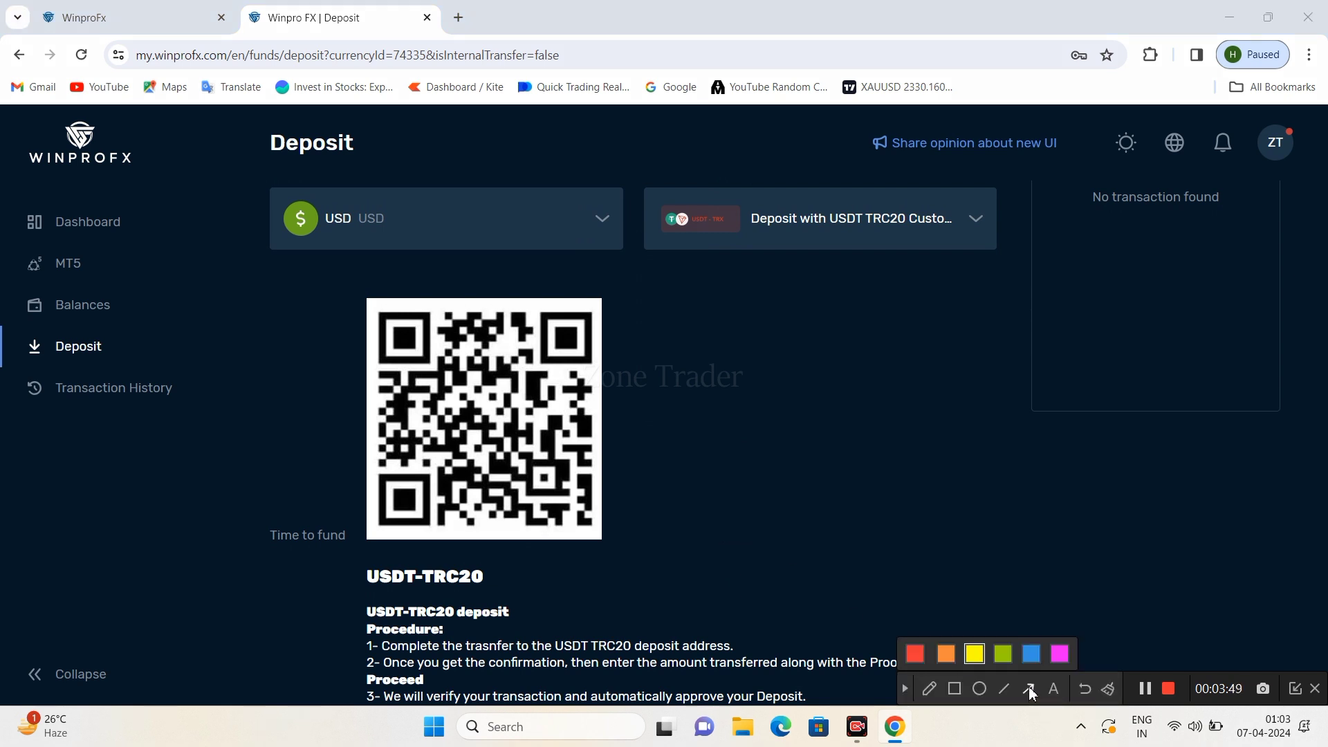
{"action": "left_click_drag", "start_coordinate": [749, 611], "coordinate": [856, 266]}
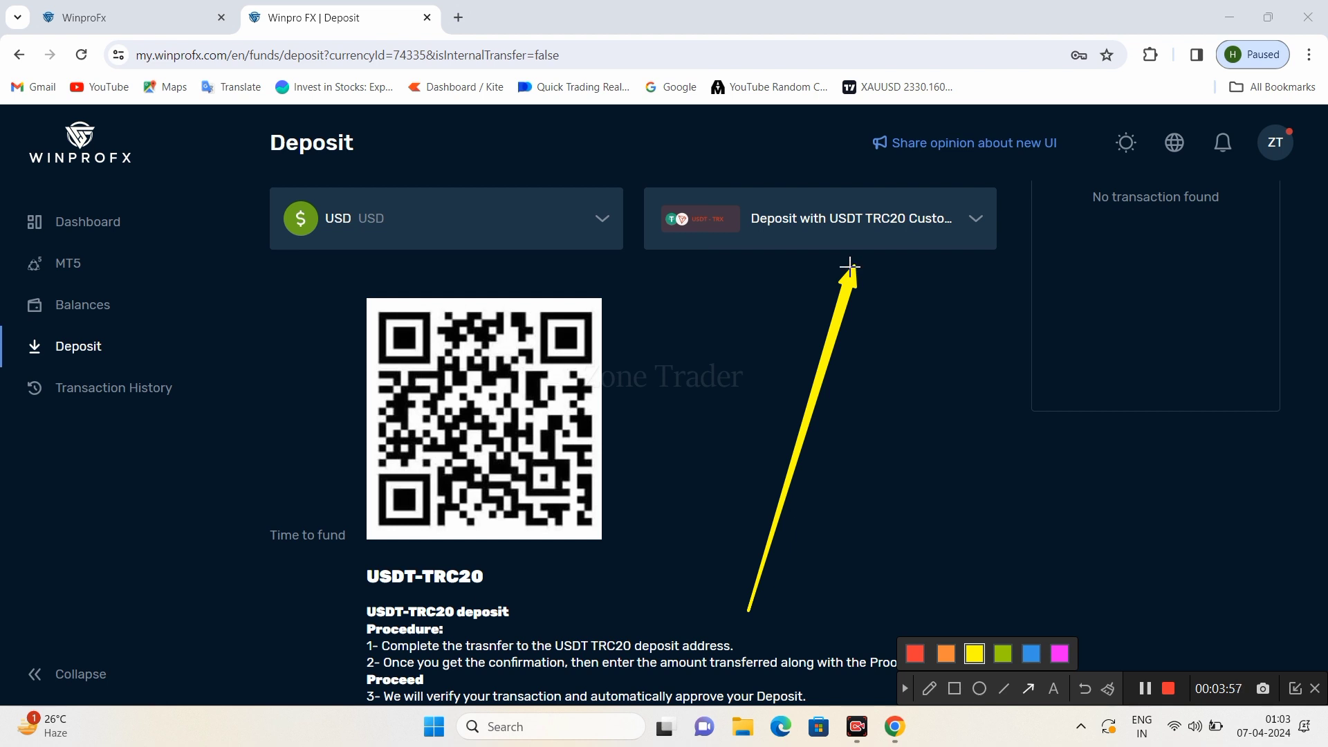
{"action": "left_click_drag", "start_coordinate": [924, 369], "coordinate": [615, 420]}
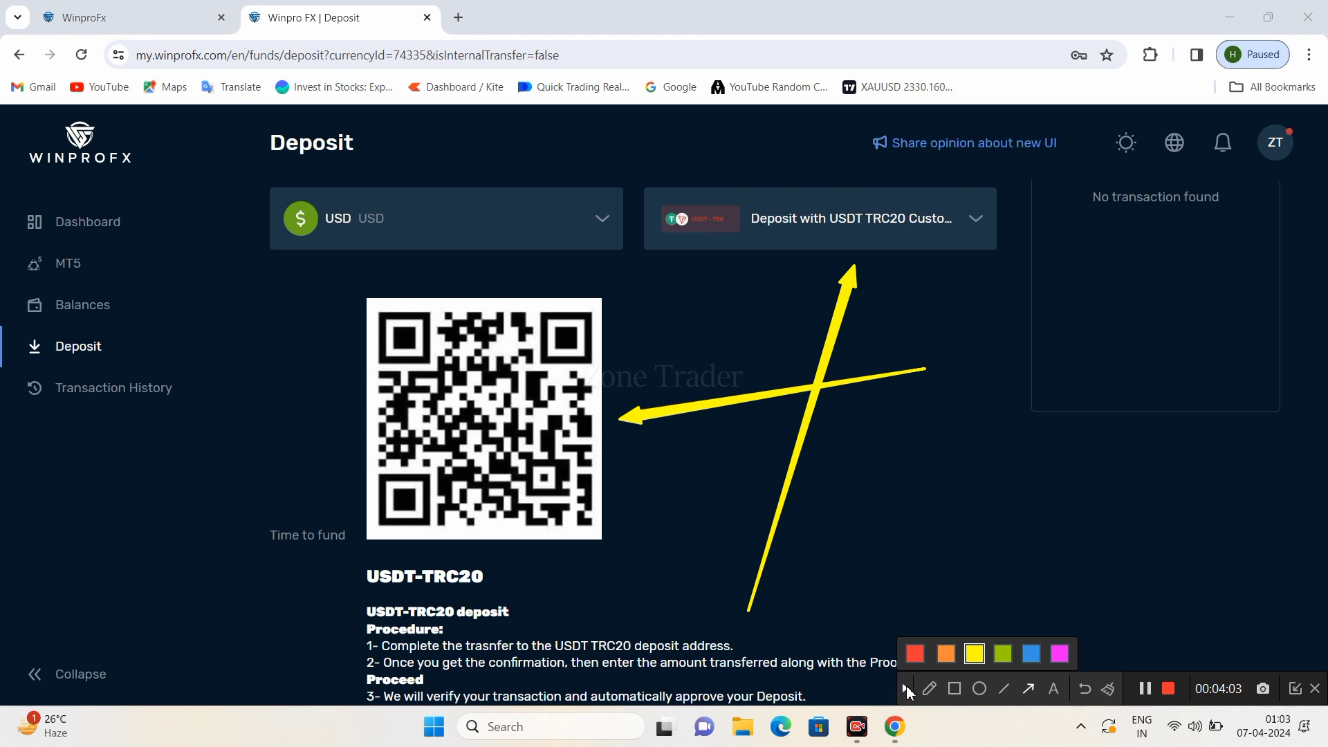
{"action": "left_click", "coordinate": [907, 689]}
{"action": "scroll", "coordinate": [709, 559], "scroll_direction": "down", "scroll_amount": 4}
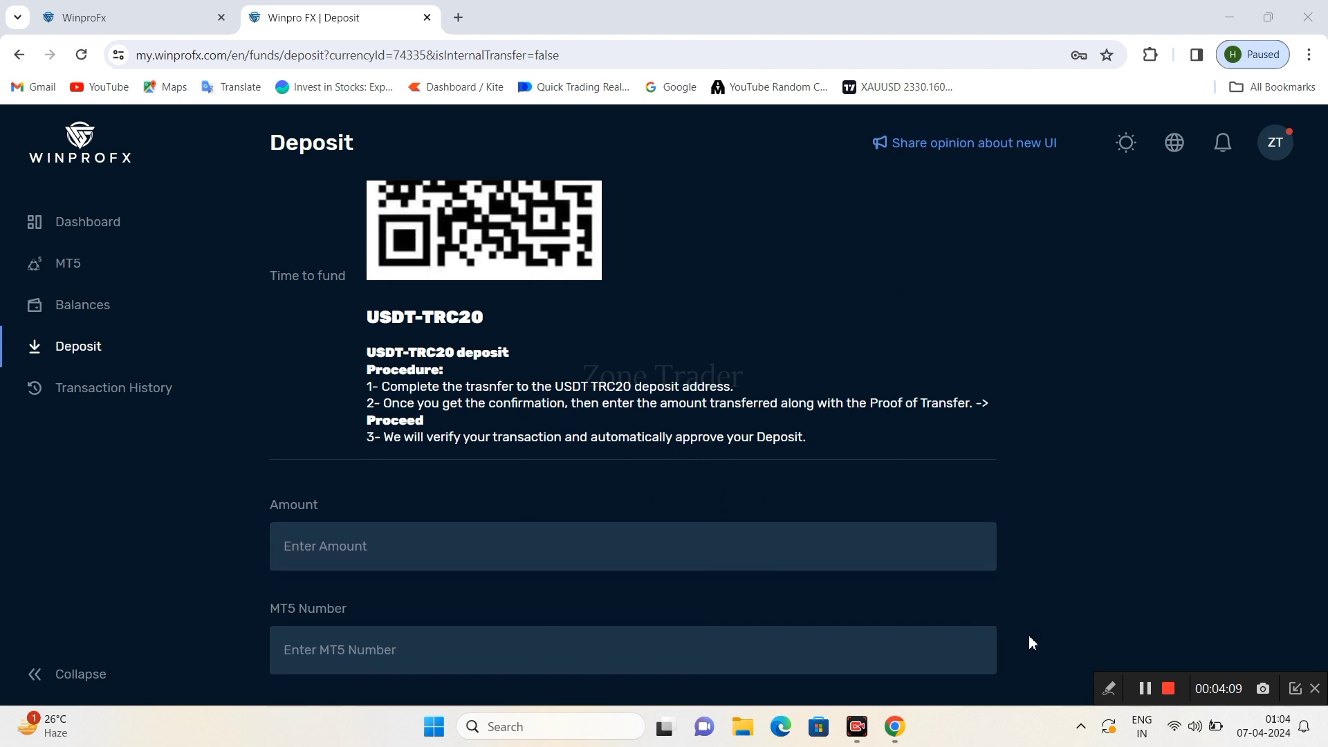
{"action": "left_click", "coordinate": [1110, 688]}
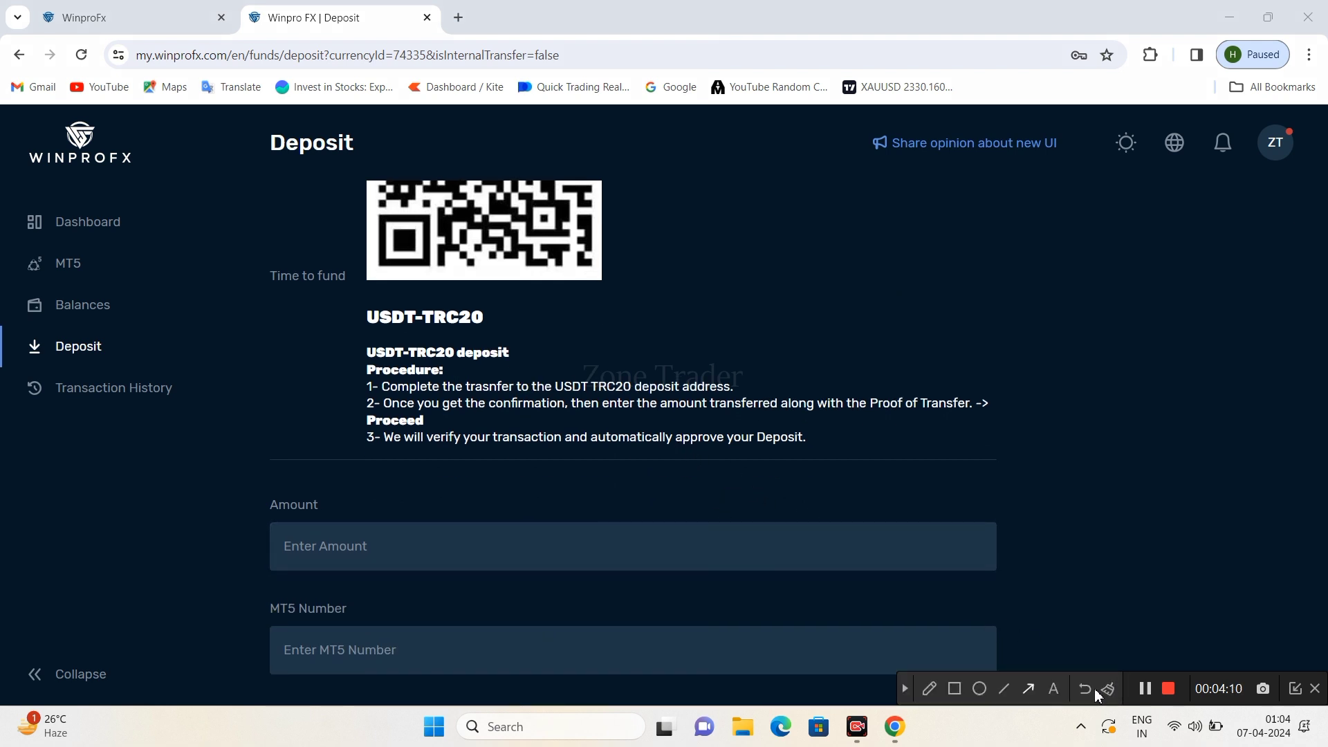
{"action": "left_click", "coordinate": [1031, 694]}
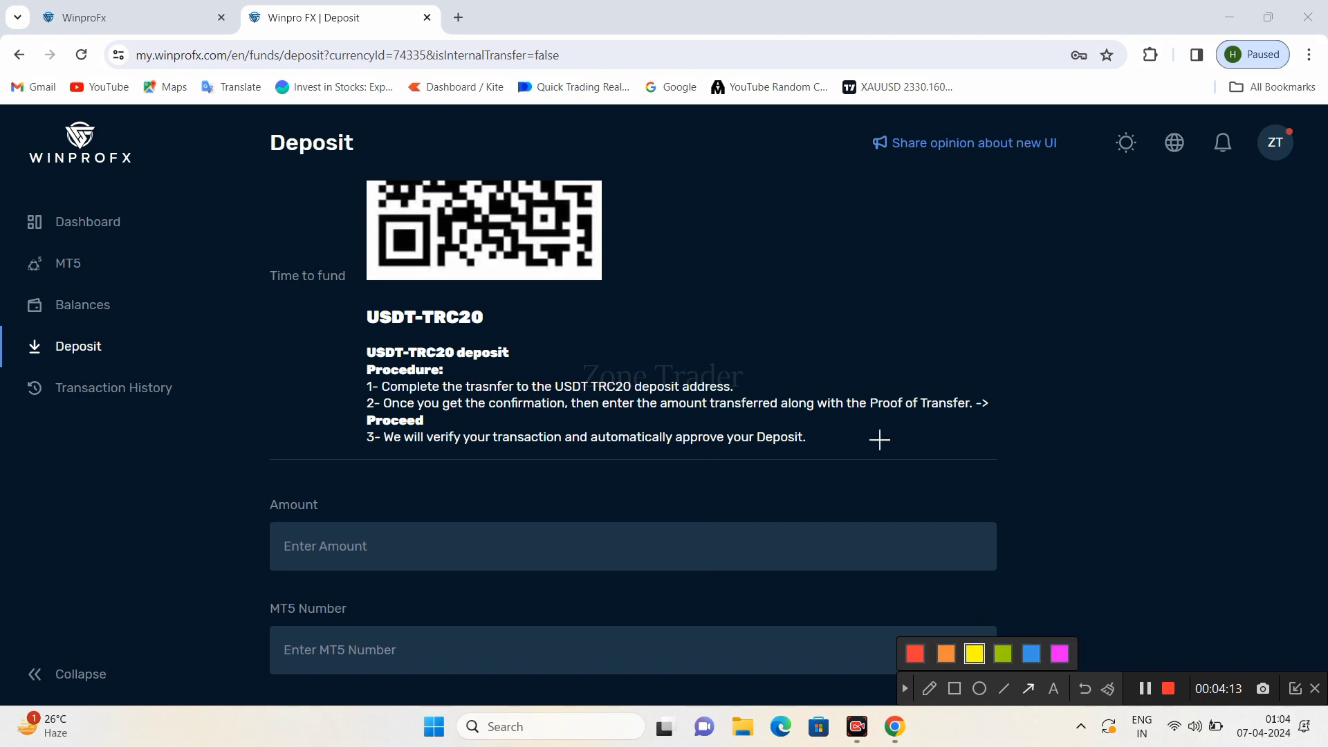
{"action": "left_click_drag", "start_coordinate": [897, 297], "coordinate": [741, 379]}
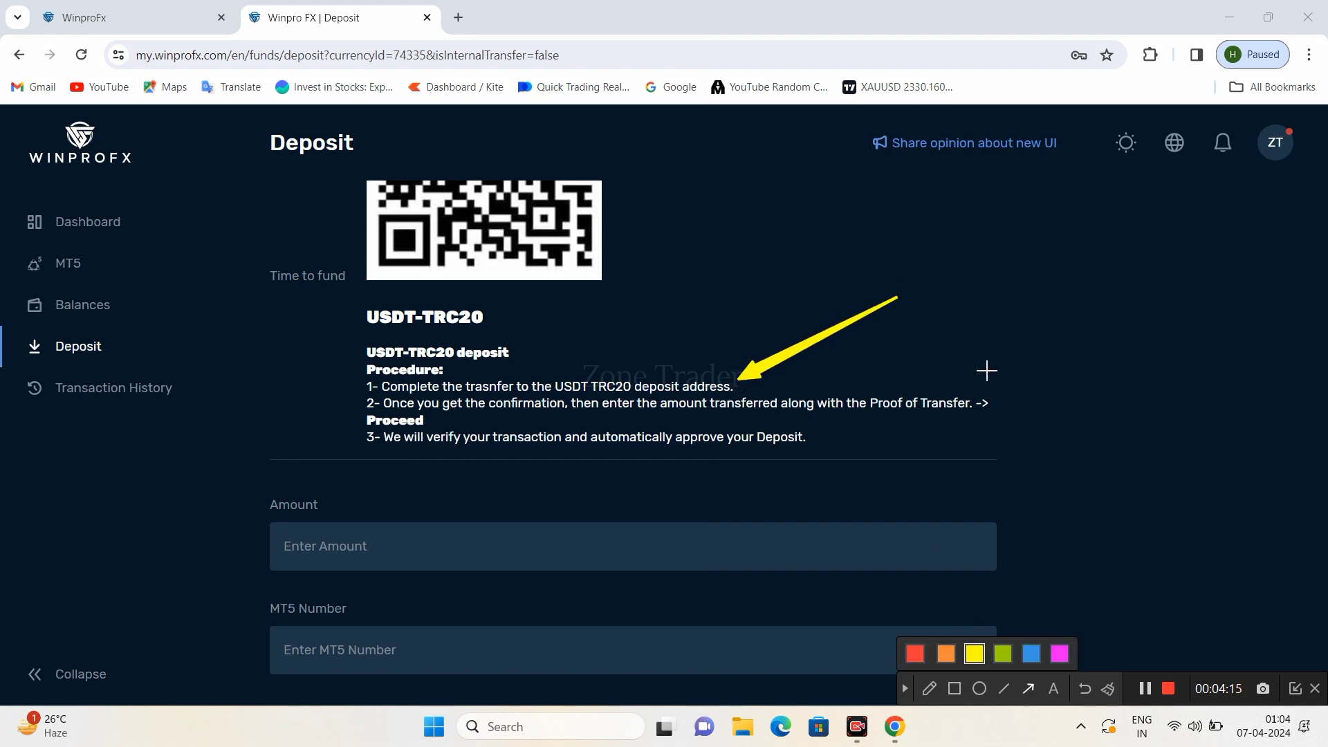
{"action": "left_click_drag", "start_coordinate": [1129, 347], "coordinate": [1003, 399]}
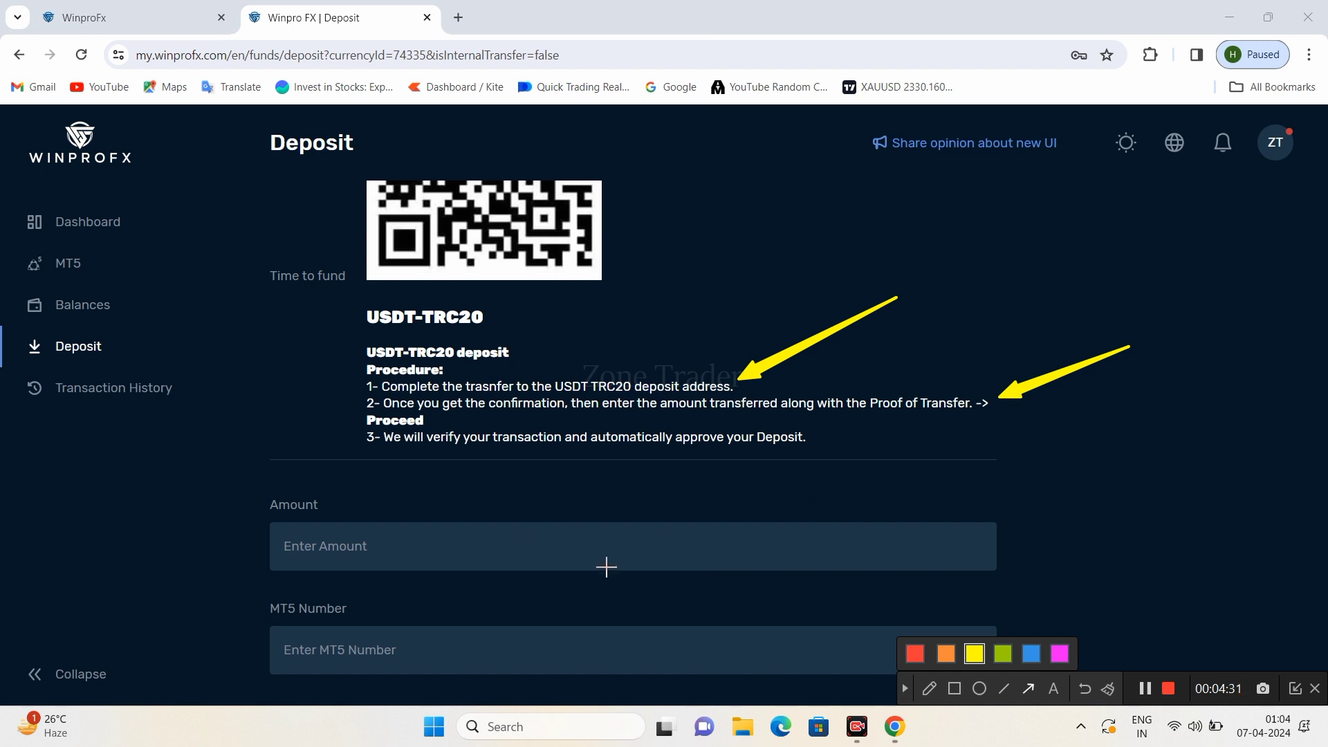
{"action": "left_click", "coordinate": [904, 688]}
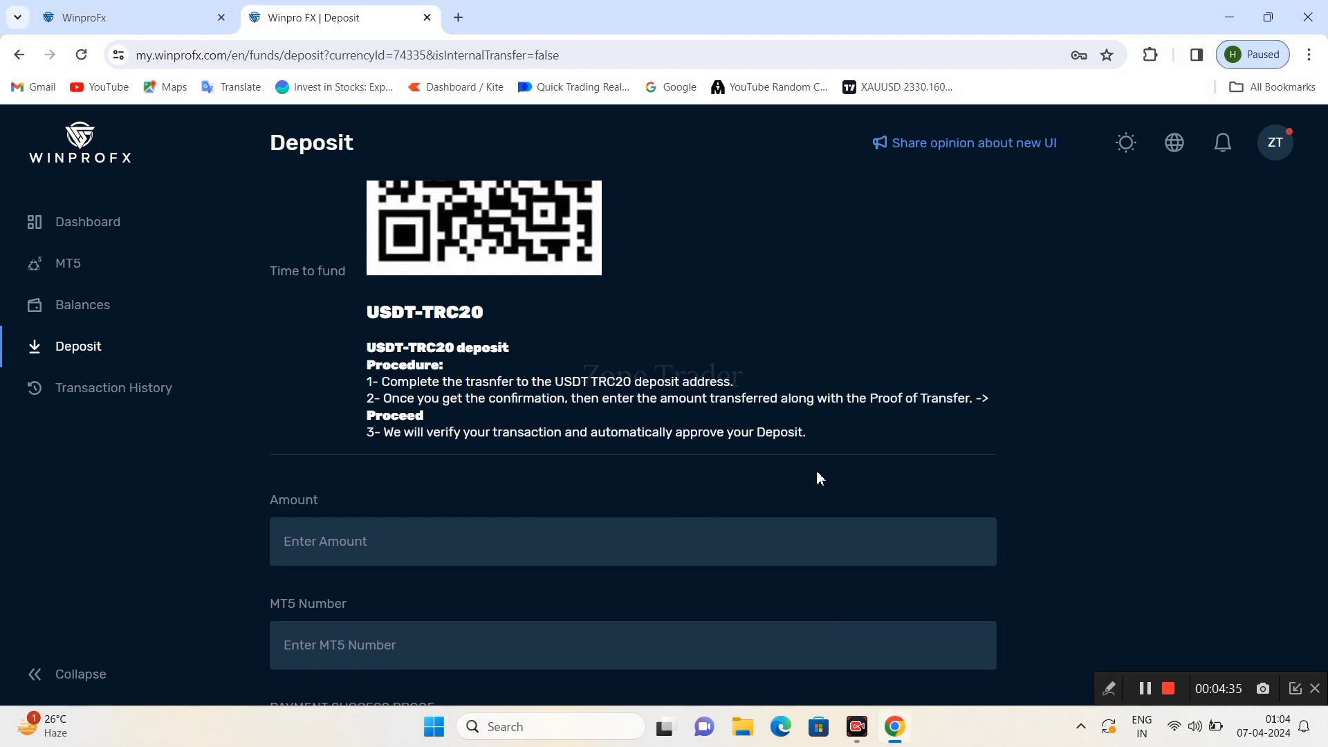
{"action": "scroll", "coordinate": [816, 476], "scroll_direction": "down", "scroll_amount": 3}
{"action": "left_click", "coordinate": [1109, 688]}
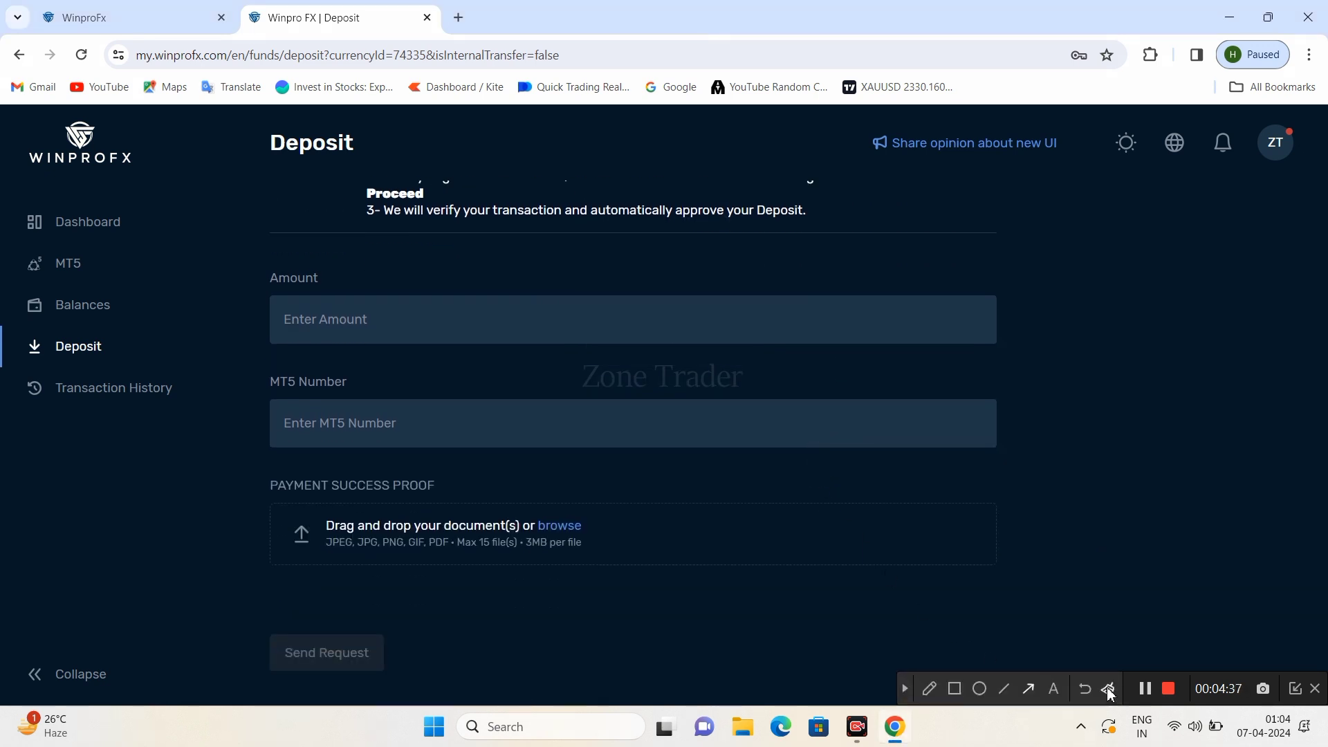
{"action": "left_click", "coordinate": [1031, 693]}
{"action": "left_click", "coordinate": [978, 661]}
{"action": "left_click_drag", "start_coordinate": [1151, 396], "coordinate": [858, 436]}
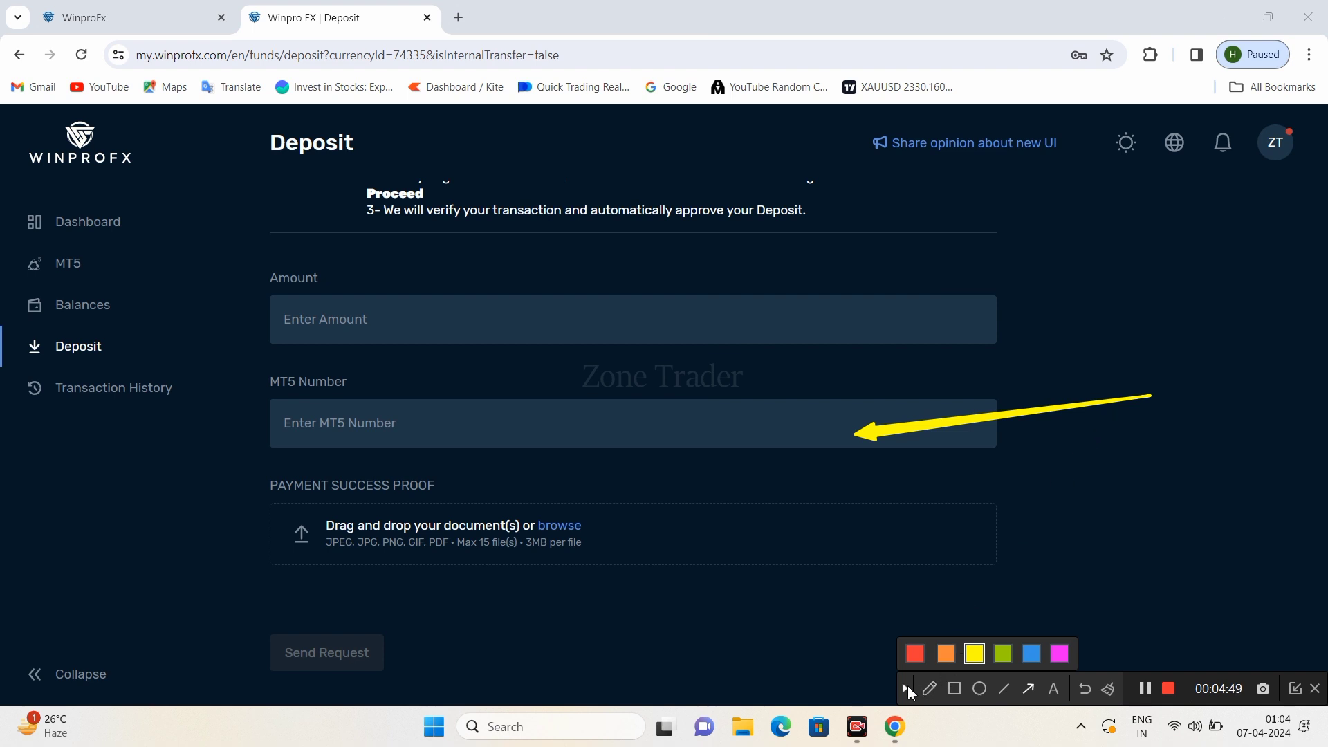
{"action": "left_click", "coordinate": [906, 689]}
{"action": "scroll", "coordinate": [655, 442], "scroll_direction": "up", "scroll_amount": 10}
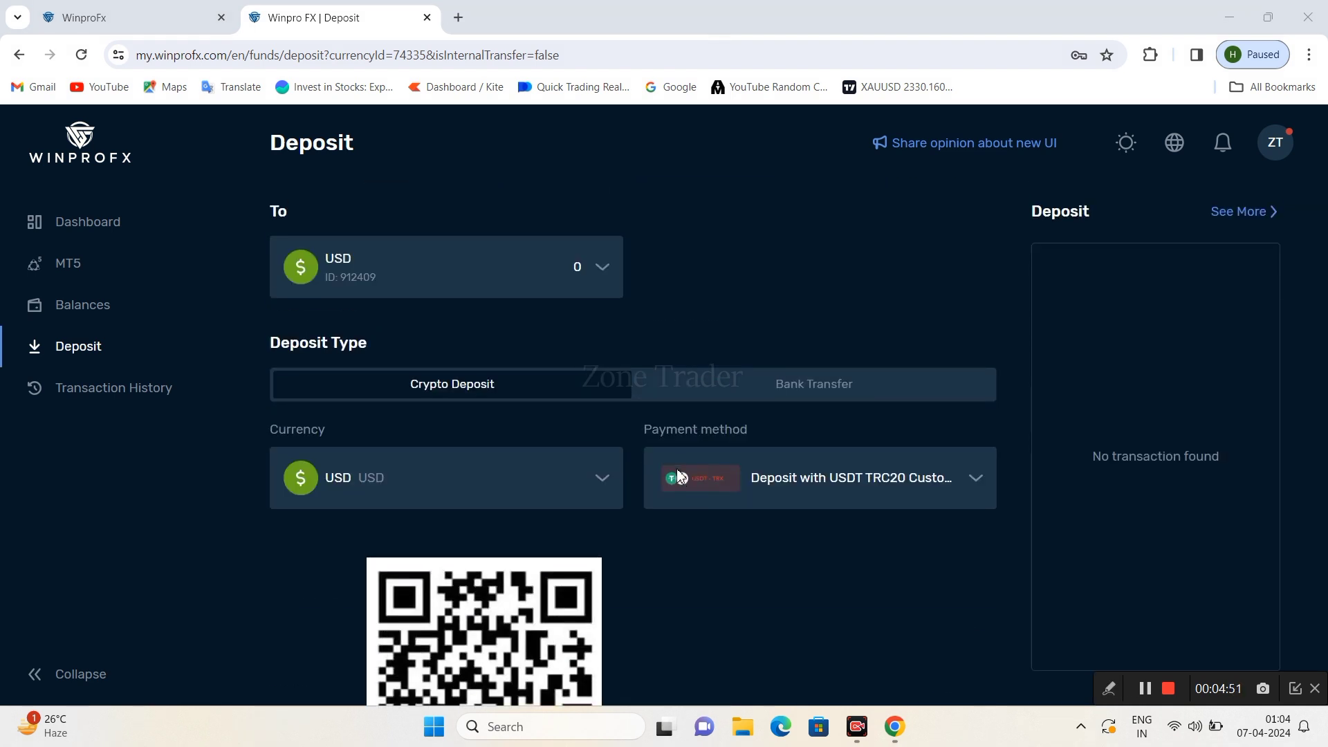
{"action": "left_click", "coordinate": [1110, 689]}
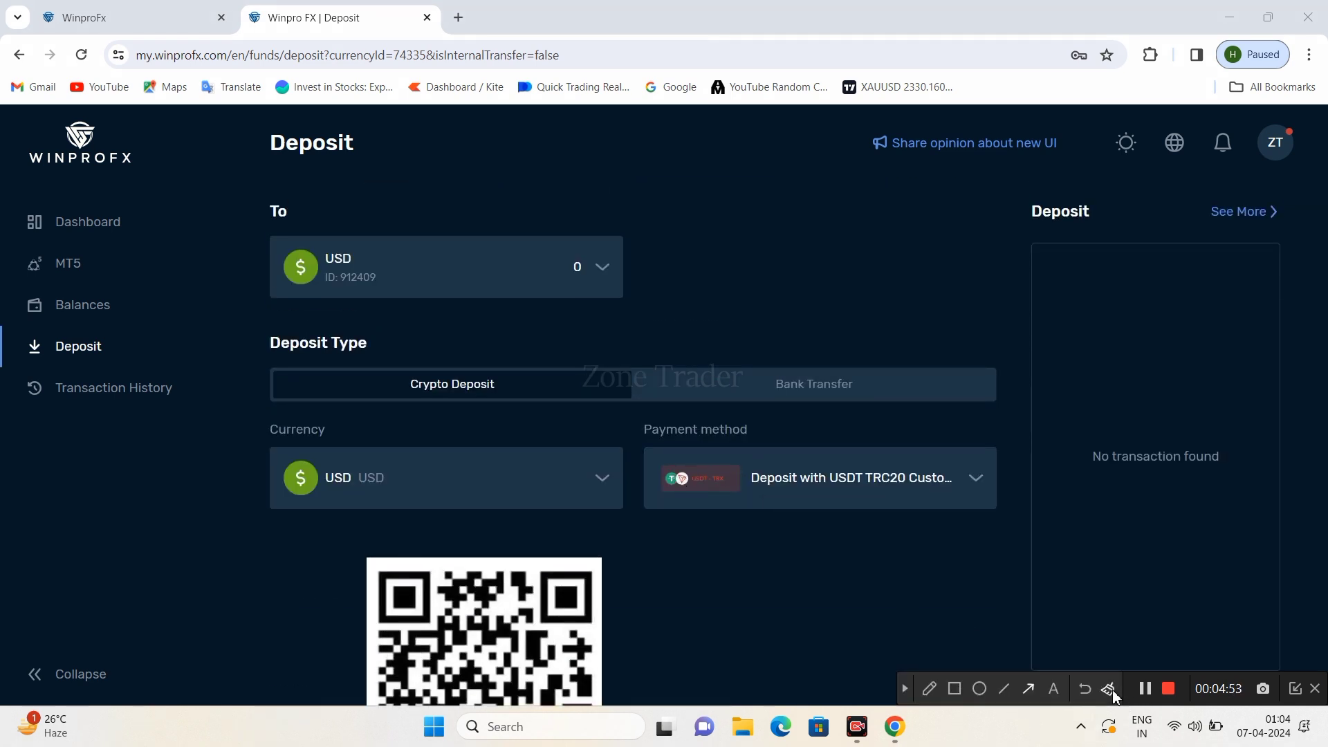
{"action": "left_click", "coordinate": [1030, 690]}
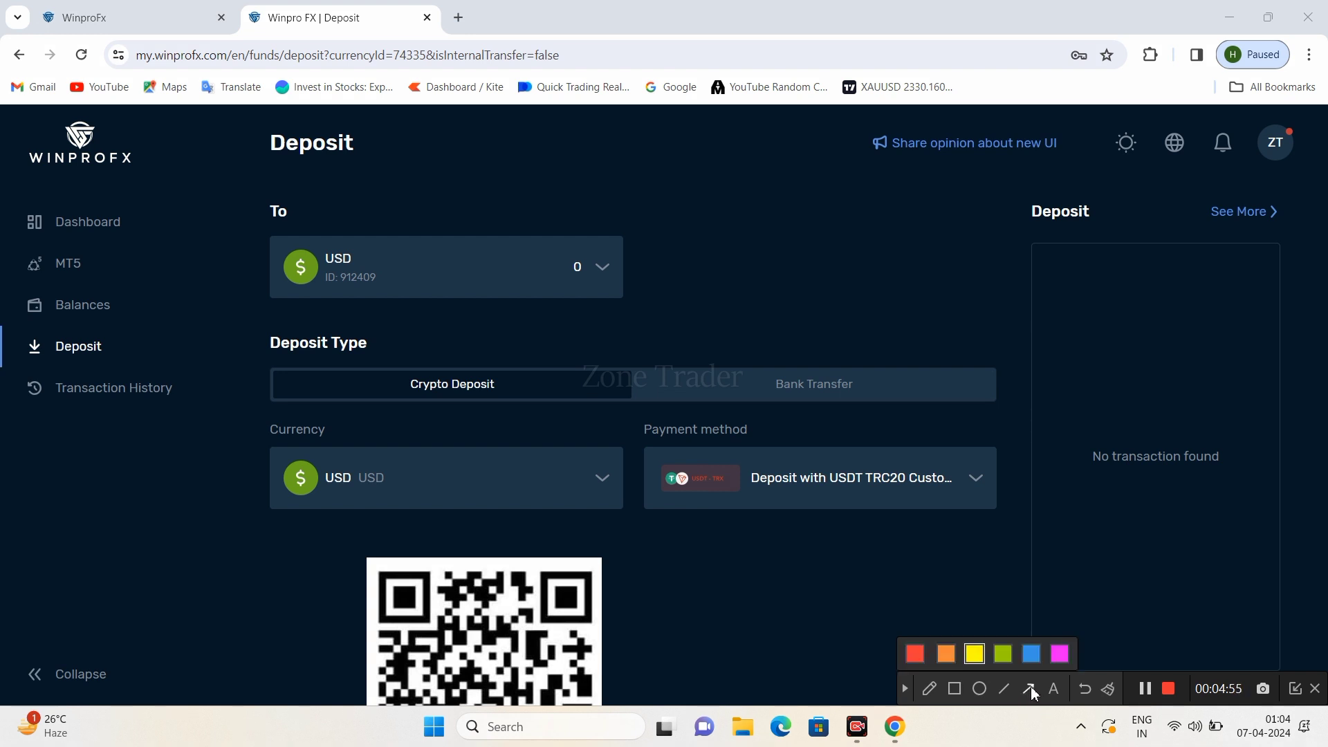
{"action": "left_click_drag", "start_coordinate": [773, 251], "coordinate": [406, 274]}
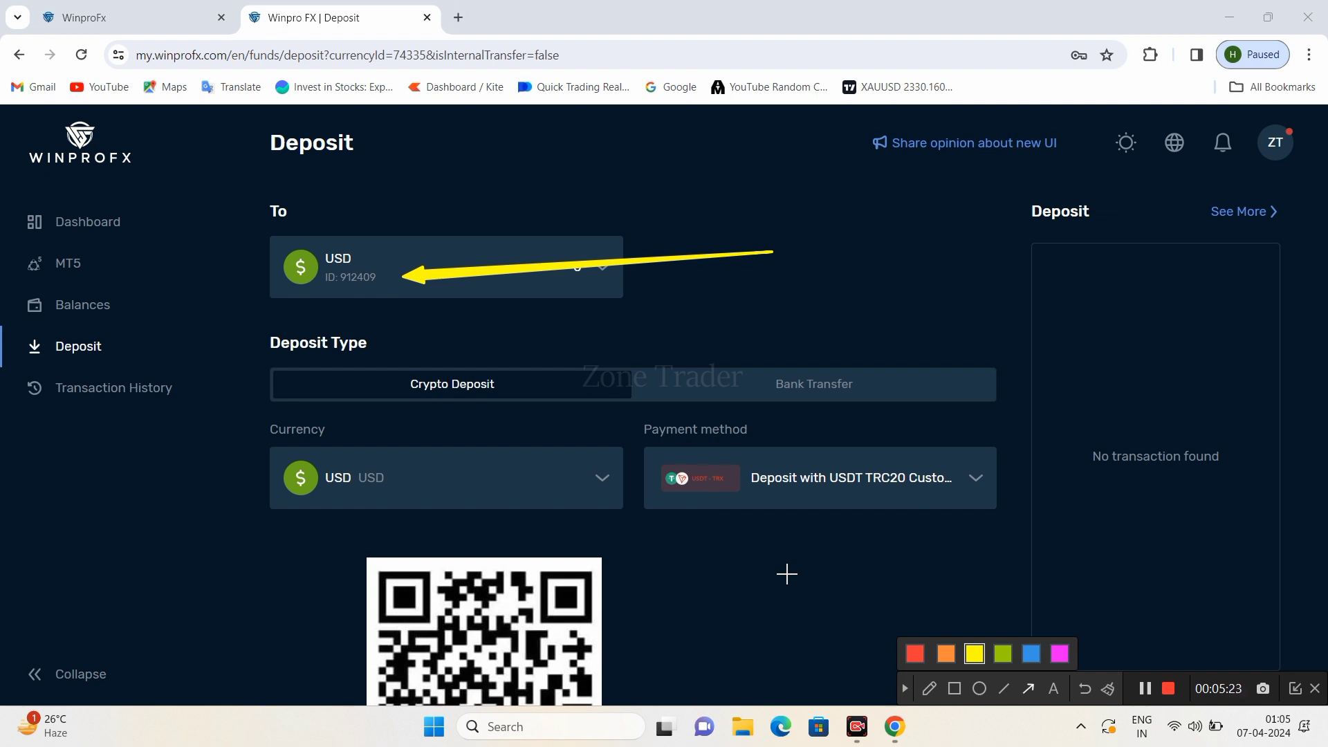
{"action": "left_click", "coordinate": [904, 689]}
{"action": "left_click", "coordinate": [904, 690]}
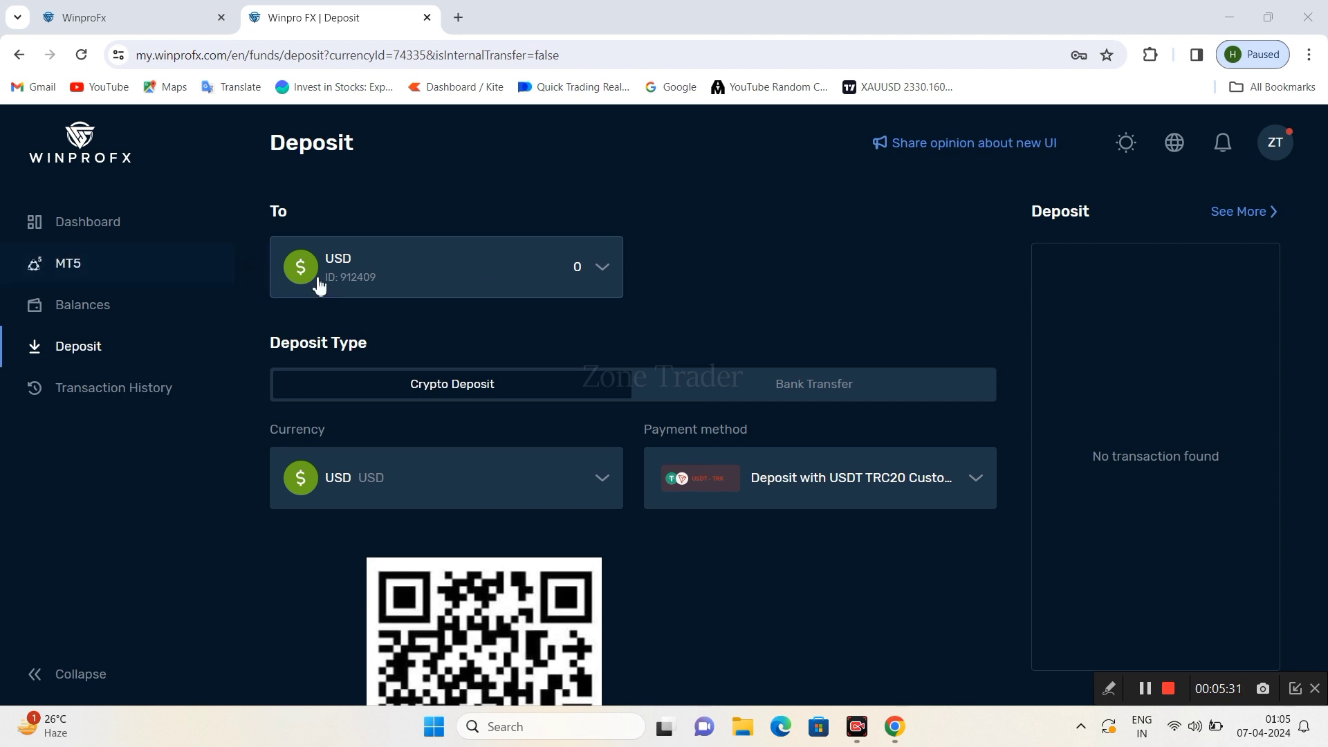
- Enter the trading account number in the MT5 Number field
{"action": "scroll", "coordinate": [722, 330], "scroll_direction": "down", "scroll_amount": 10}
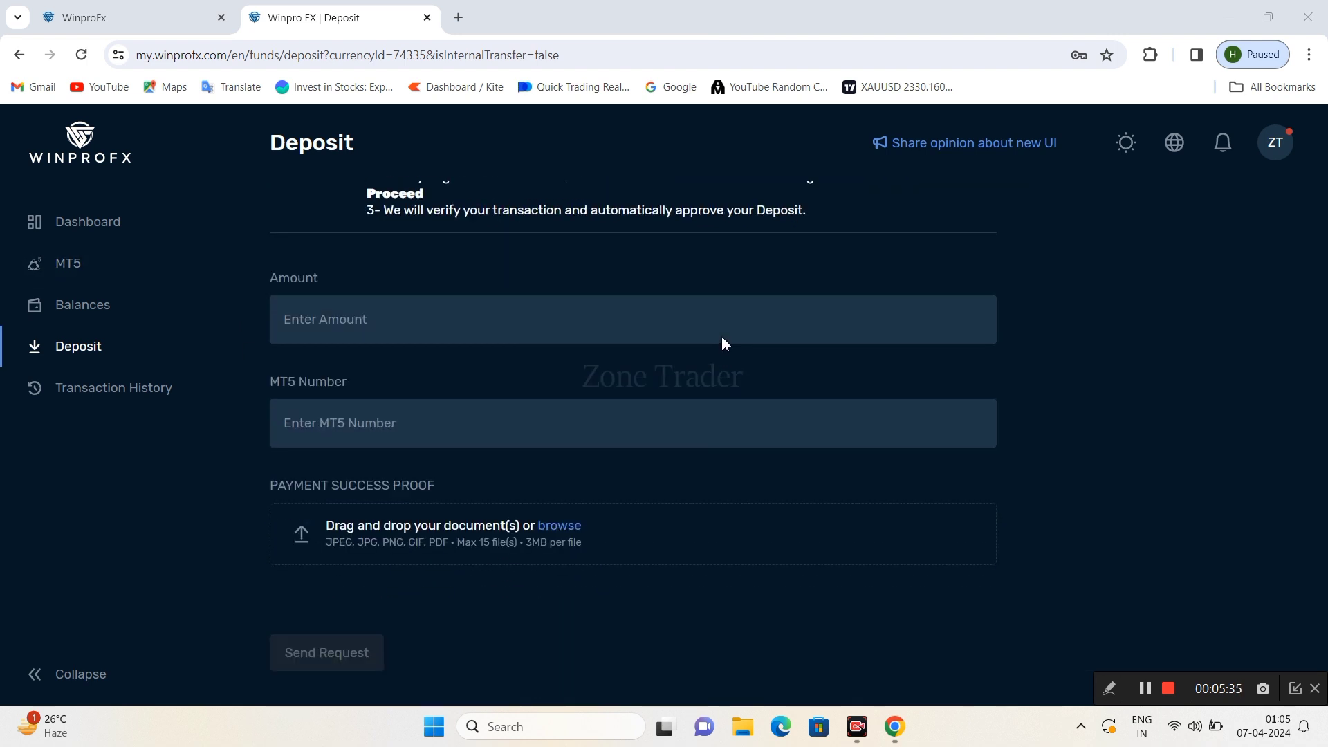
{"action": "scroll", "coordinate": [720, 344], "scroll_direction": "up", "scroll_amount": 2}
{"action": "scroll", "coordinate": [514, 371], "scroll_direction": "down", "scroll_amount": 1}
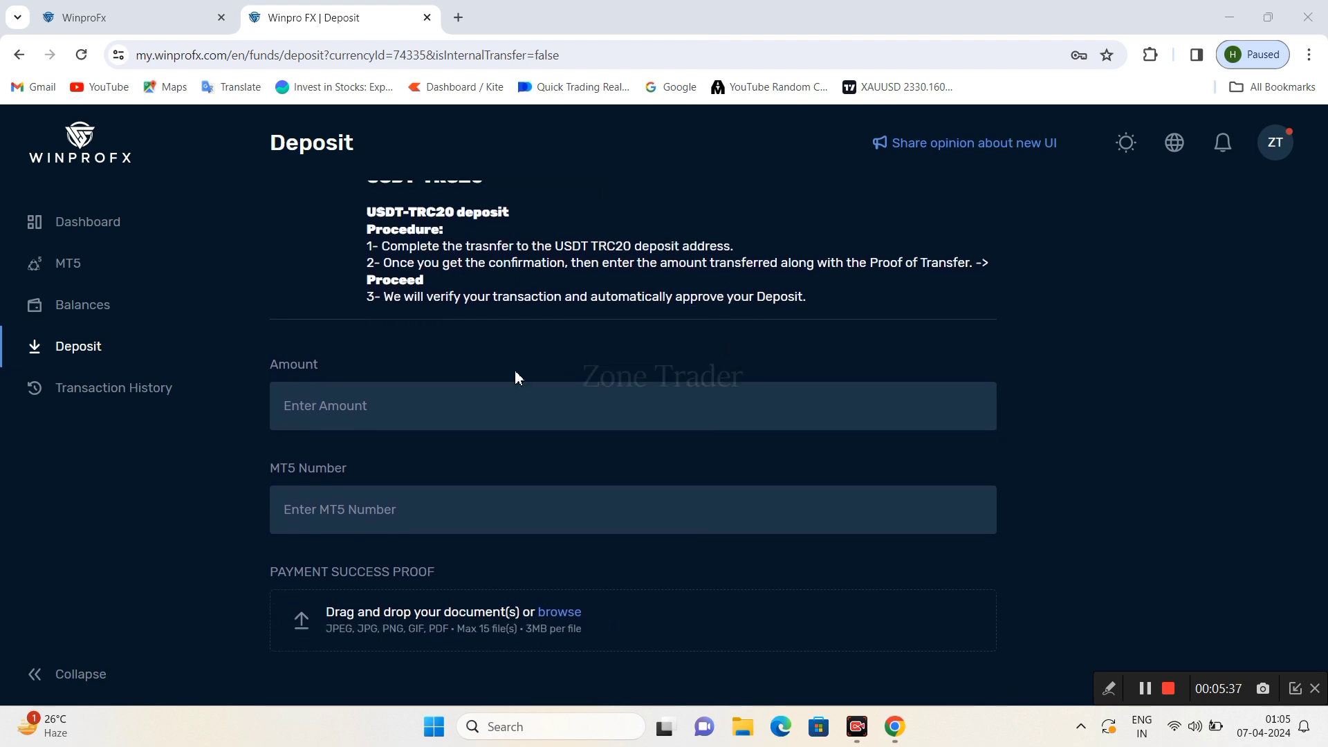
{"action": "left_click", "coordinate": [349, 511]}
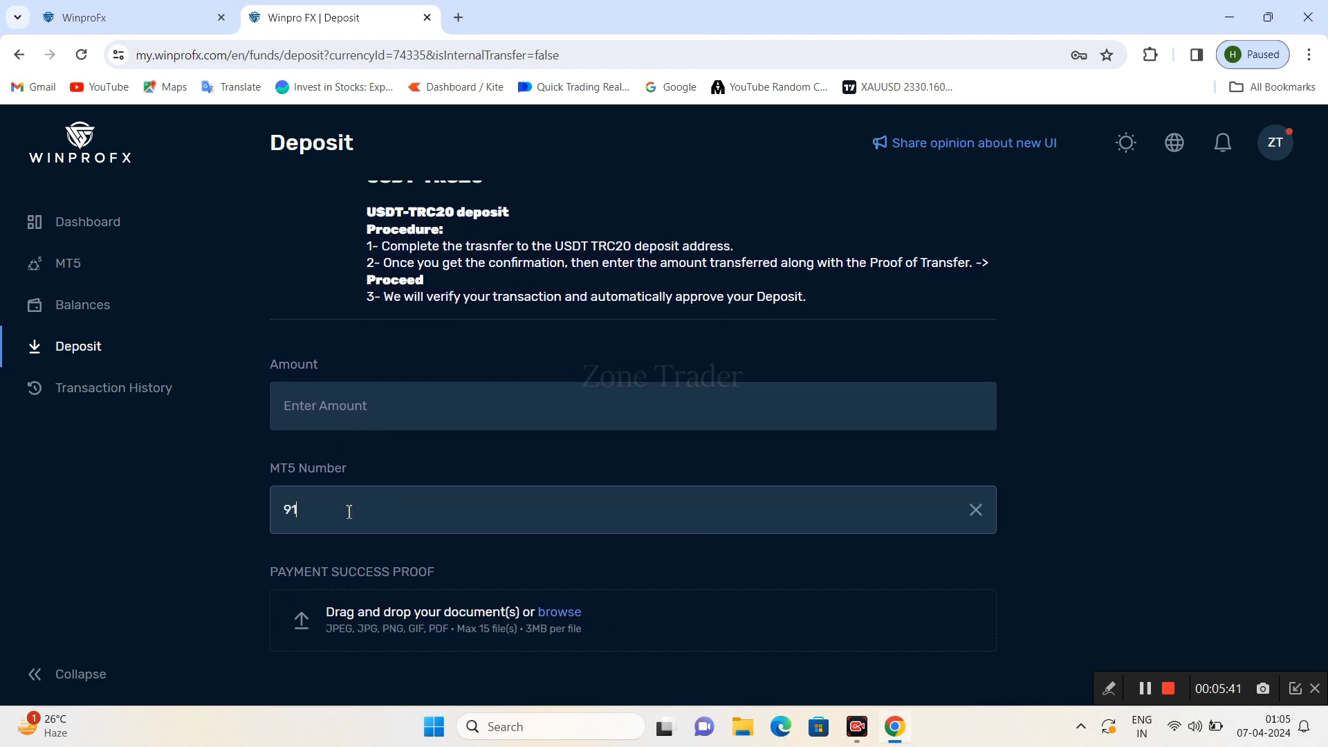
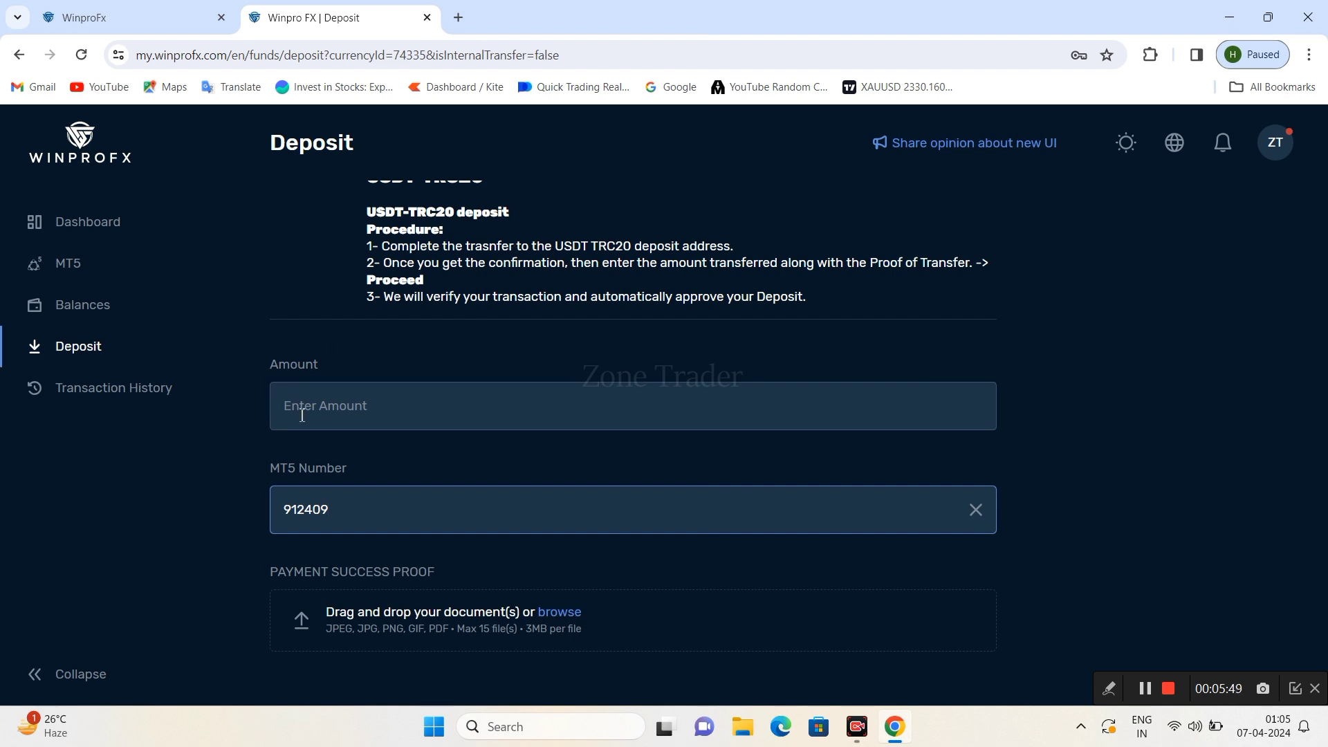
- Set the deposit Amount to 10, replacing the rejected value 5
{"action": "left_click", "coordinate": [323, 413]}
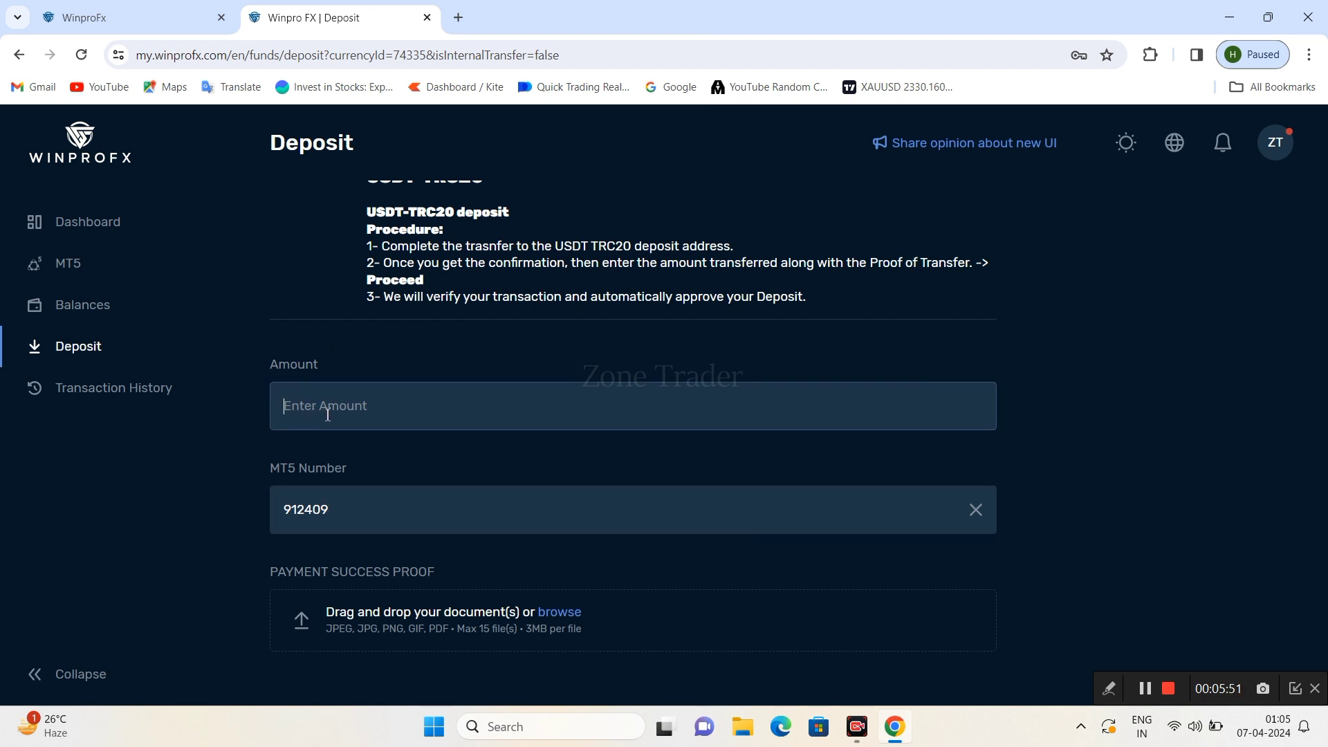
{"action": "type", "text": "10"}
{"action": "key", "text": "BackSpace"}
{"action": "key", "text": "BackSpace"}
{"action": "type", "text": "5"}
{"action": "left_click", "coordinate": [835, 346]}
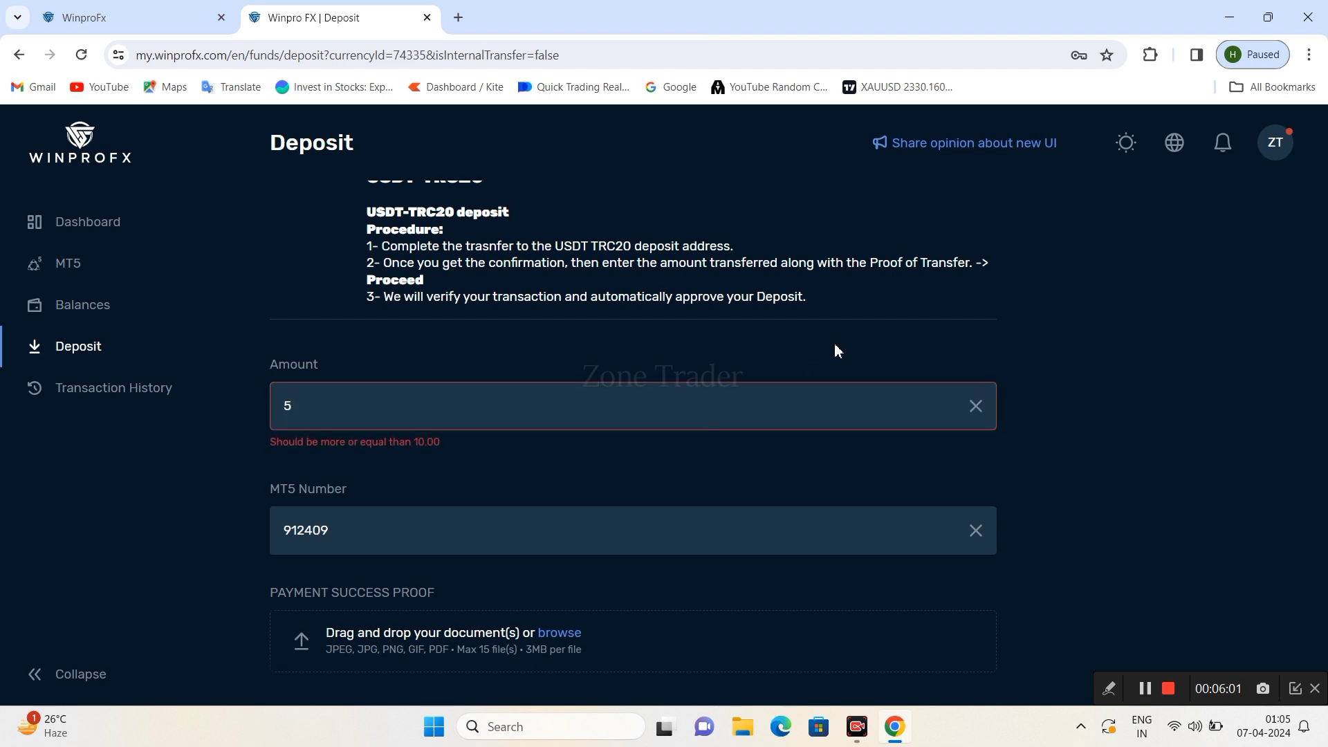
{"action": "left_click", "coordinate": [380, 405]}
{"action": "key", "text": "BackSpace"}
{"action": "type", "text": "10"}
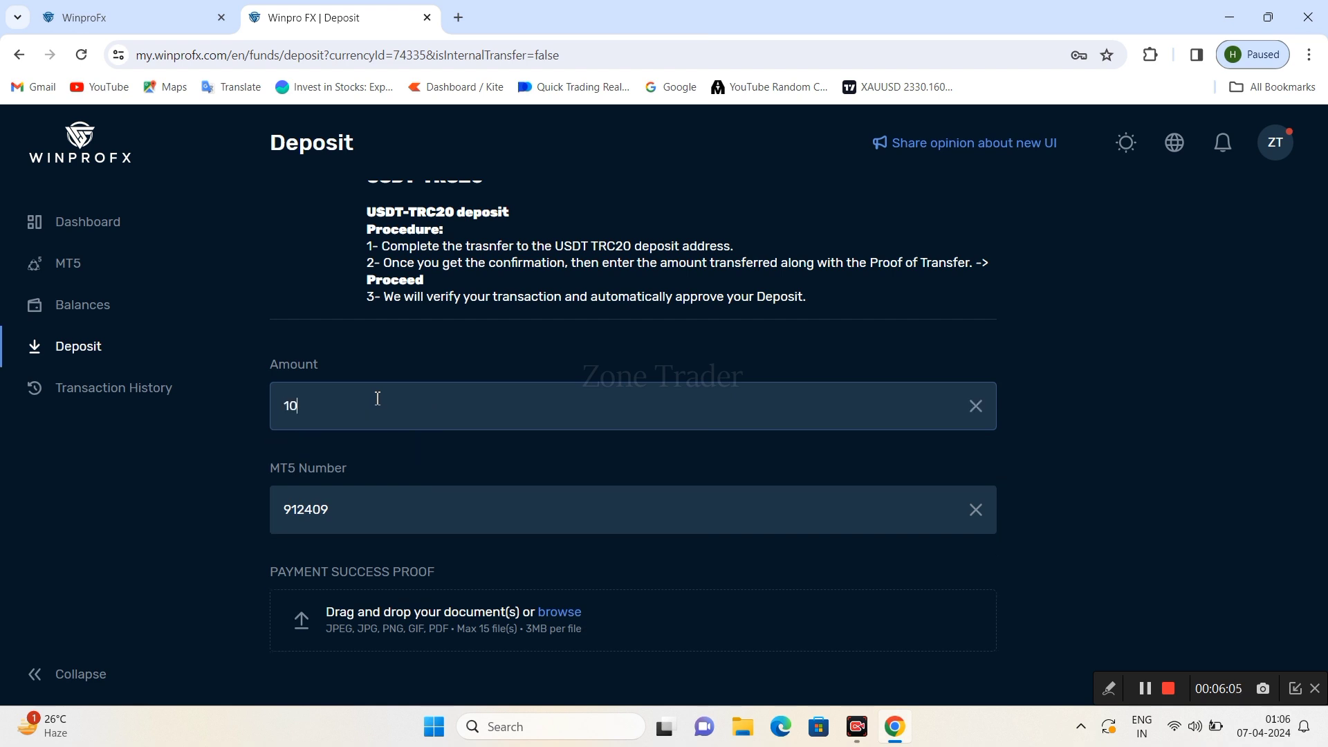
{"action": "left_click", "coordinate": [815, 348]}
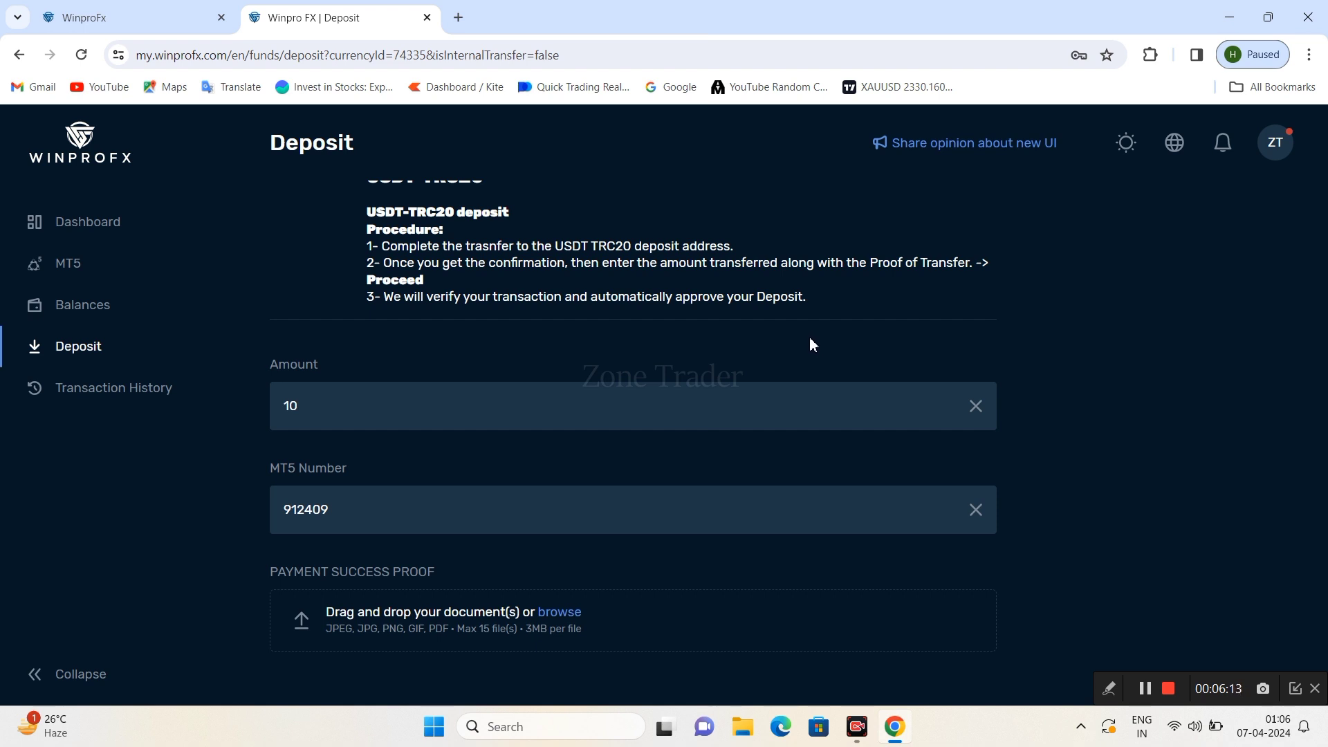
{"action": "scroll", "coordinate": [811, 339], "scroll_direction": "down", "scroll_amount": 2}
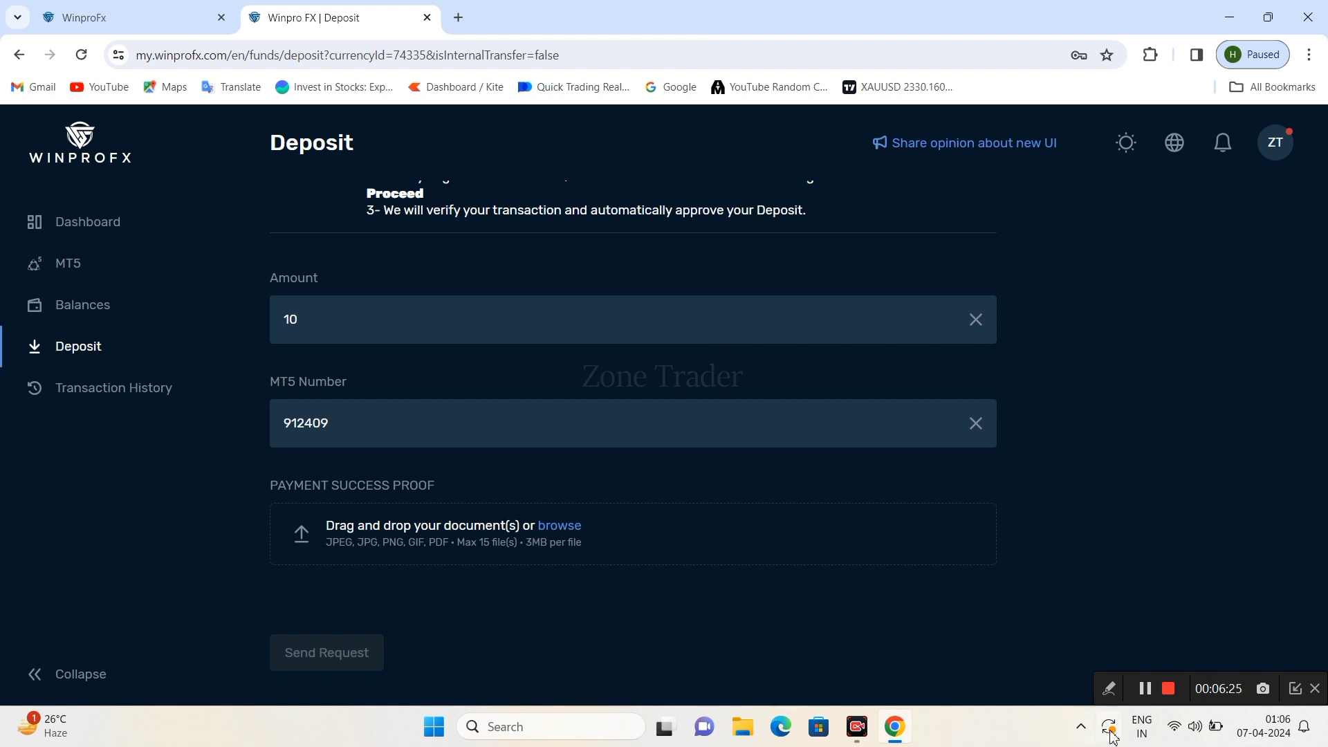
{"action": "left_click", "coordinate": [1109, 691]}
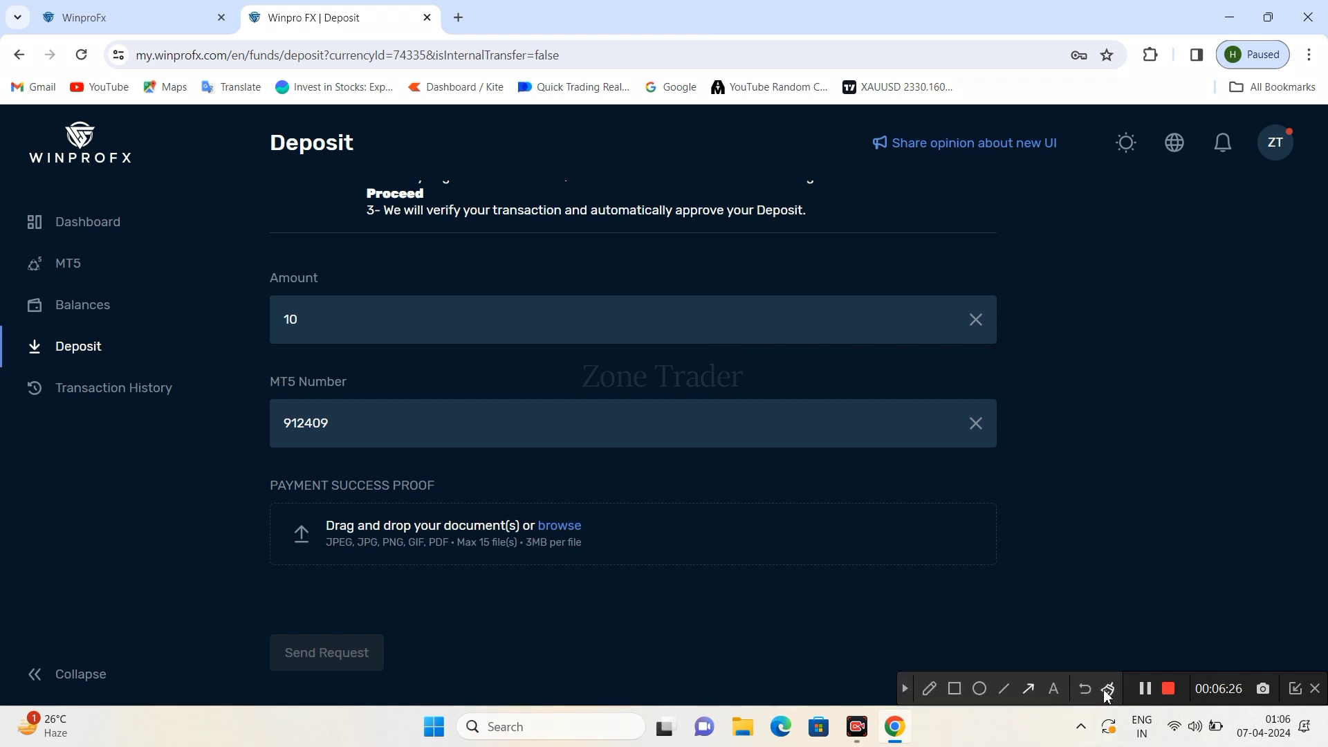
{"action": "left_click", "coordinate": [1030, 696]}
{"action": "left_click", "coordinate": [974, 664]}
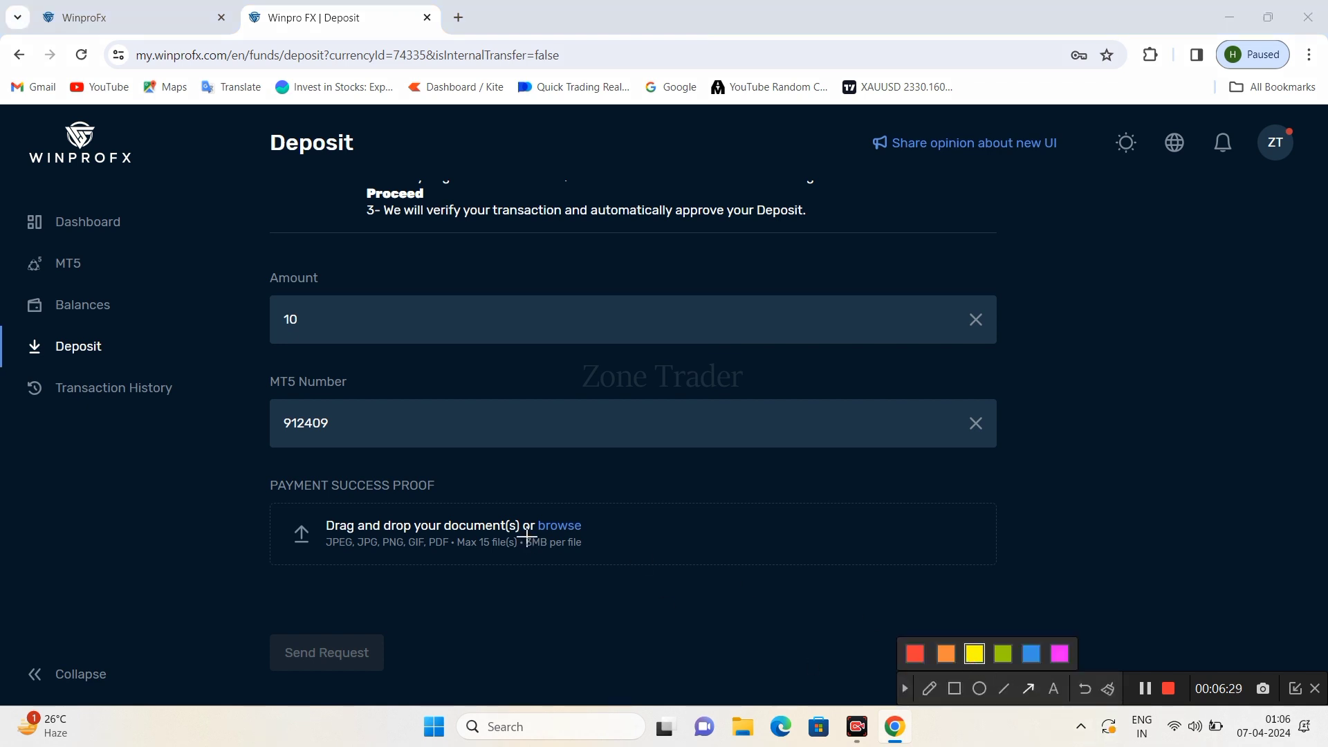
{"action": "left_click_drag", "start_coordinate": [671, 527], "coordinate": [388, 630]}
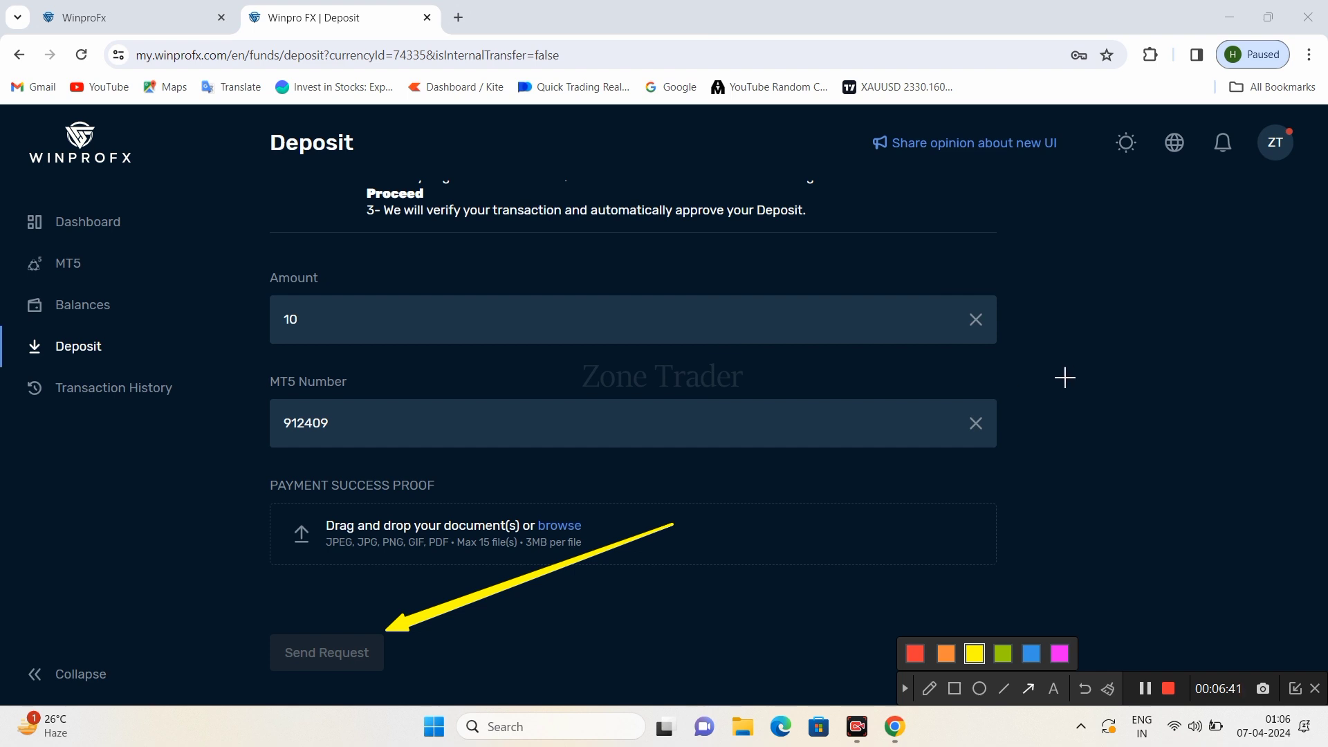
{"action": "left_click", "coordinate": [906, 689]}
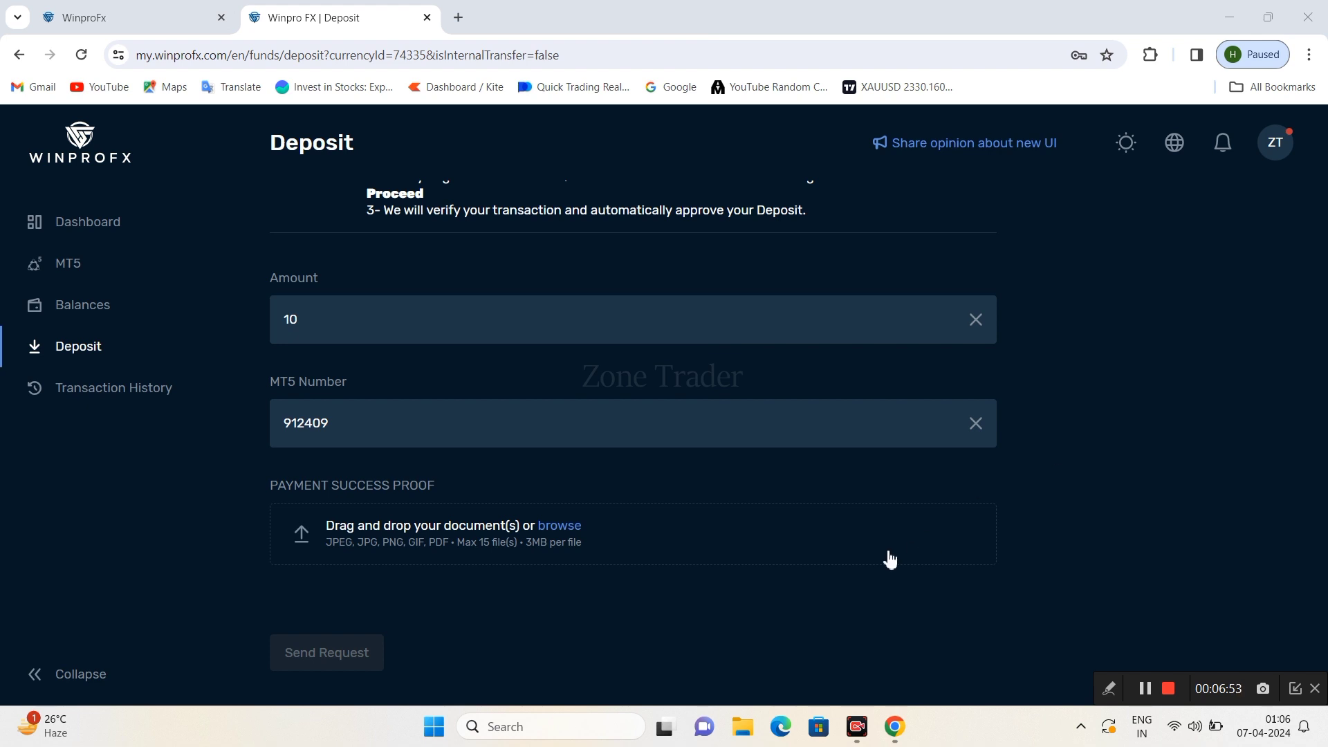
{"action": "left_click", "coordinate": [564, 531]}
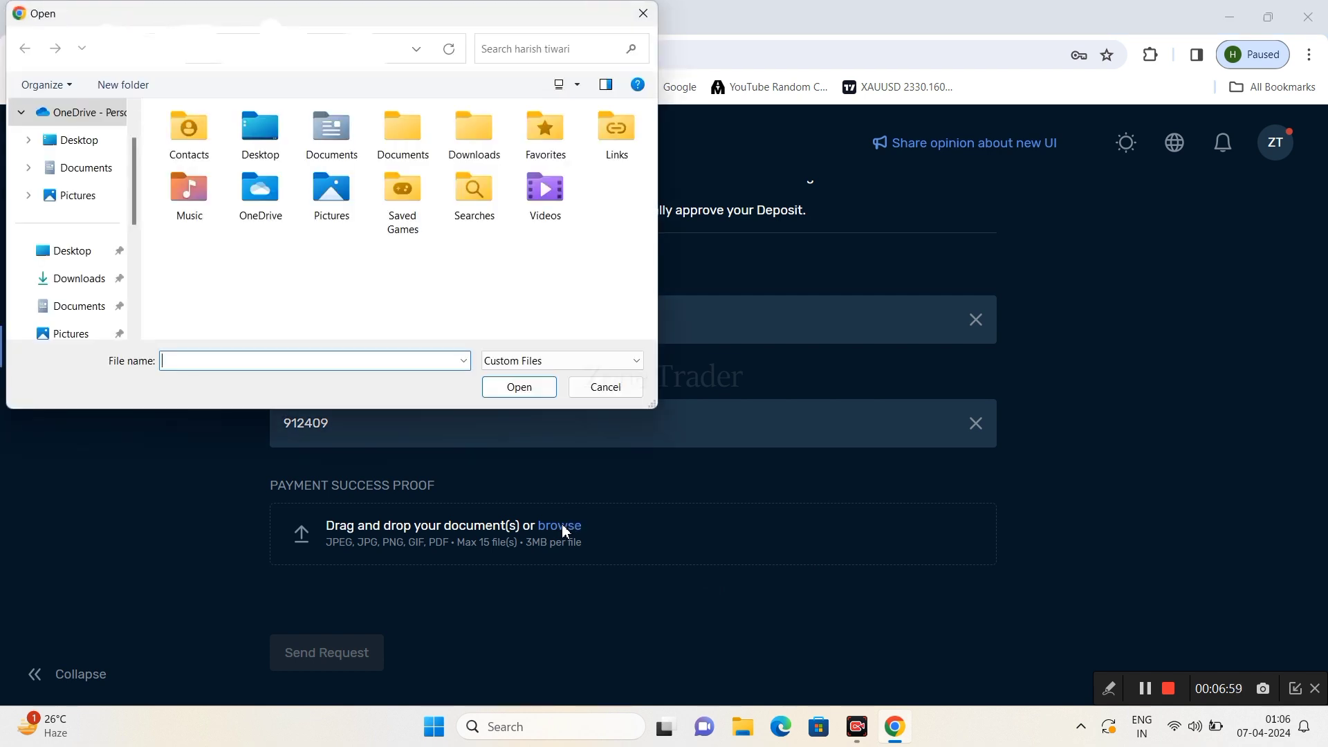
{"action": "left_click", "coordinate": [643, 13]}
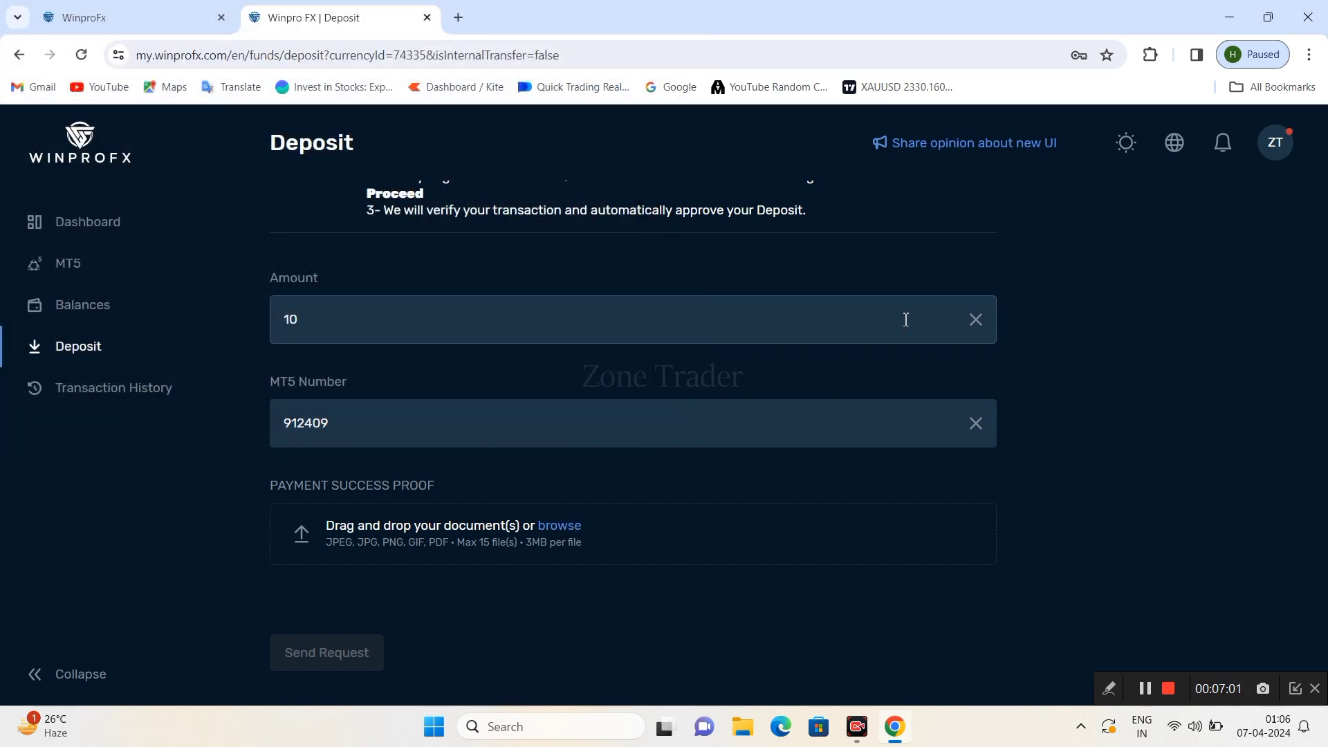